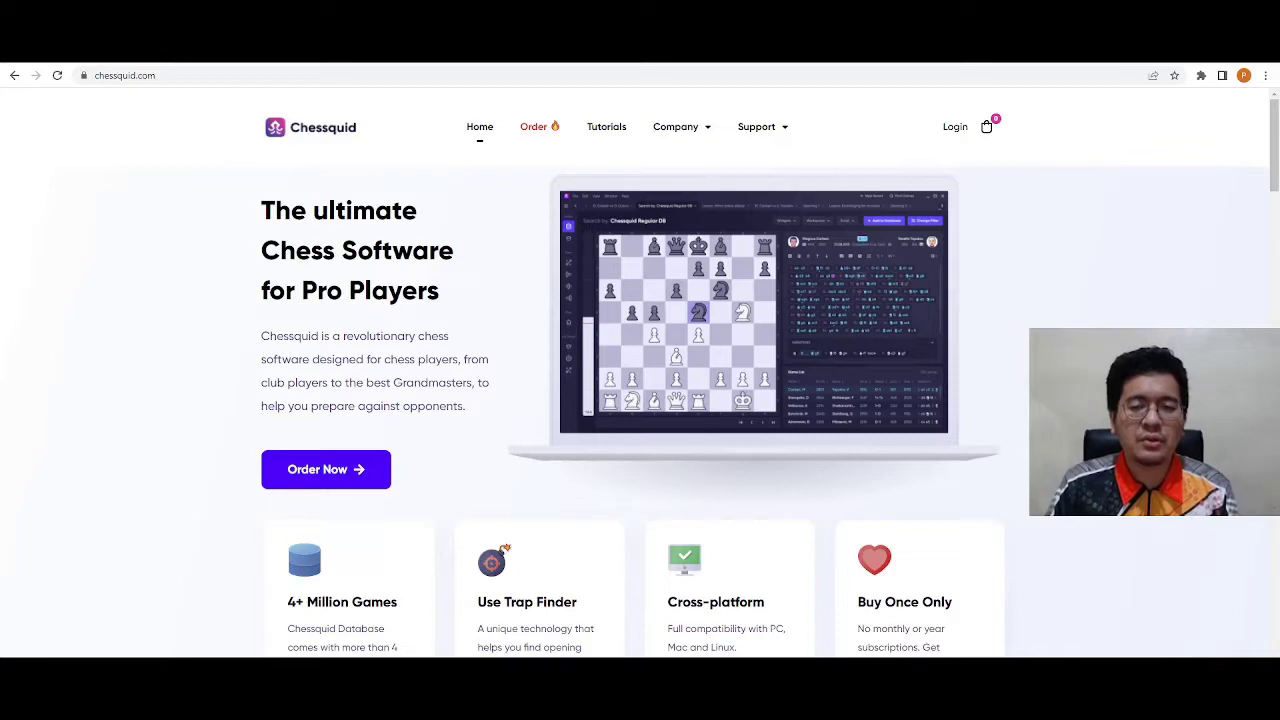
- Highlight the intro paragraph lines about club players and Grandmasters
click(154, 80)
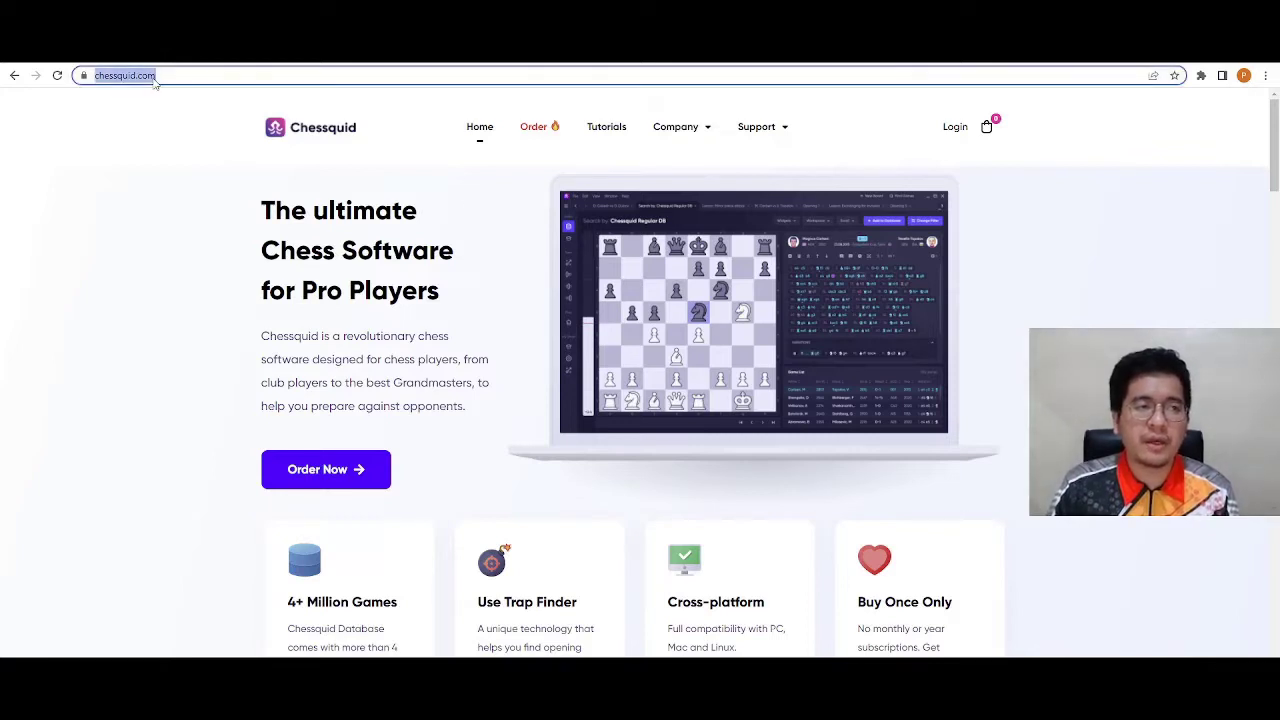
click(146, 168)
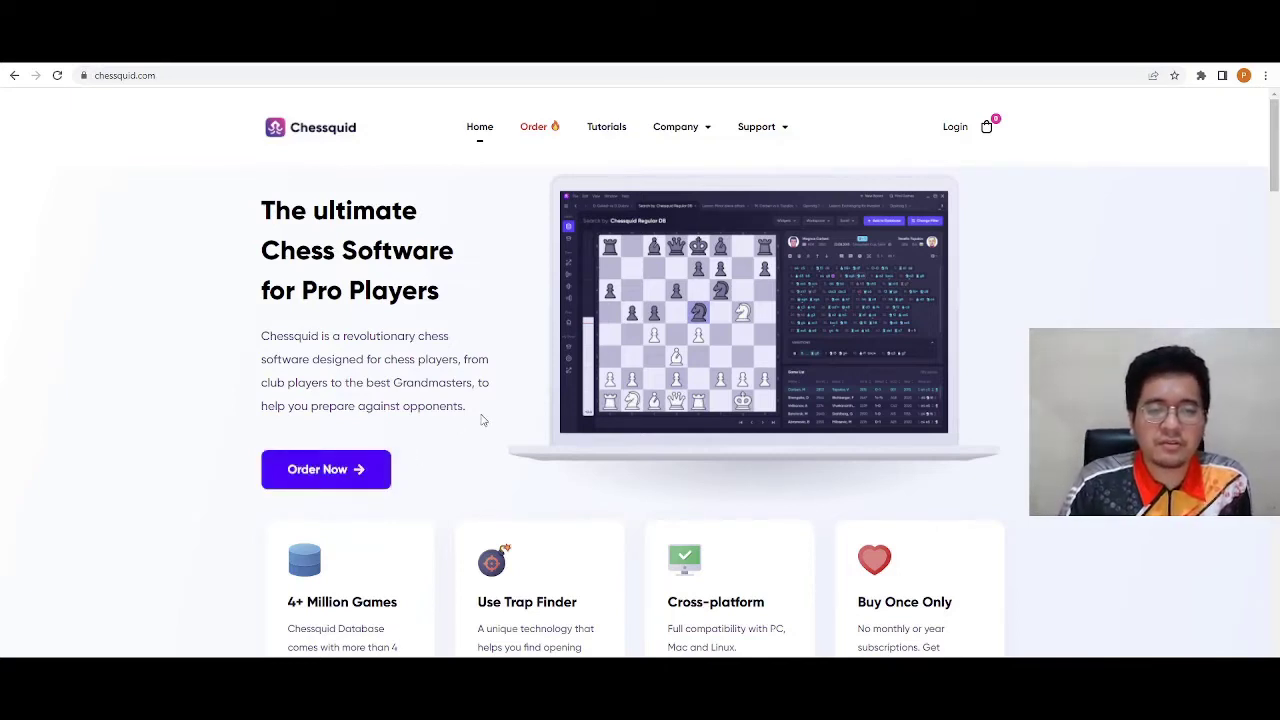
drag(255, 340, 501, 372)
drag(240, 393, 468, 424)
click(437, 428)
- Highlight the 4+ Million Games, Chessquid Database and Use Trap Finder feature card texts
scroll(435, 422, down, 1)
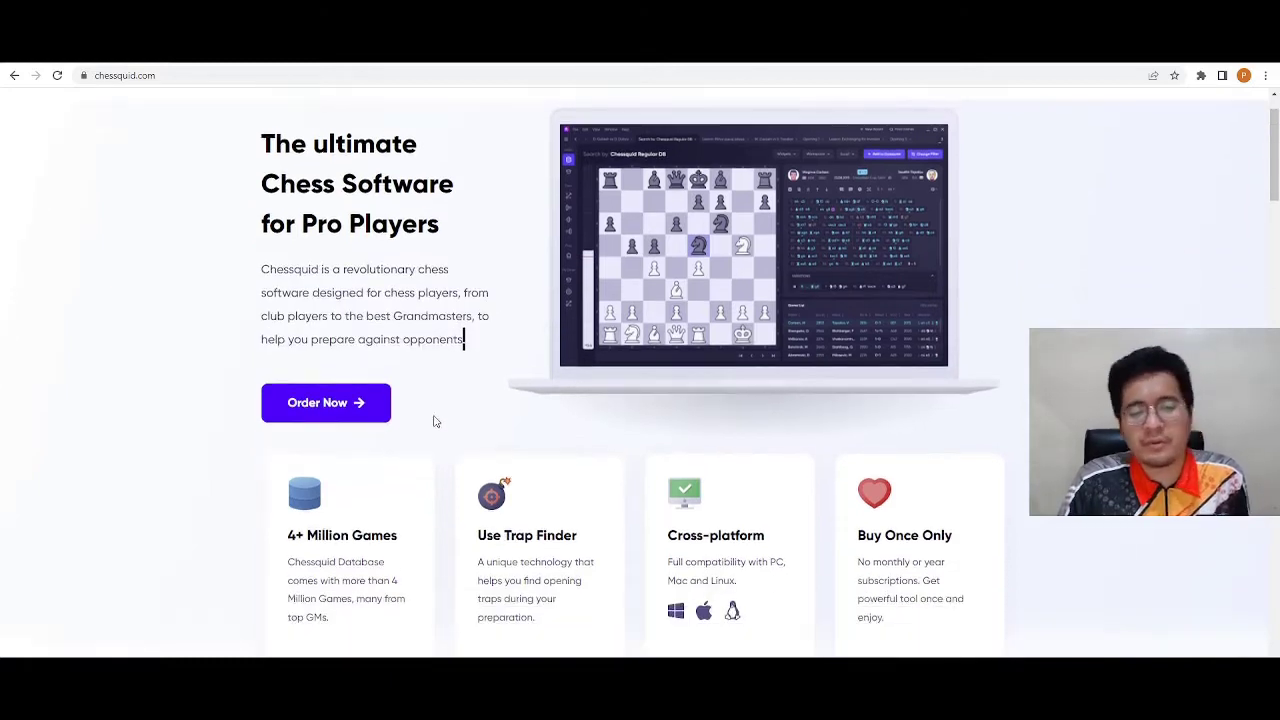
drag(286, 545, 388, 556)
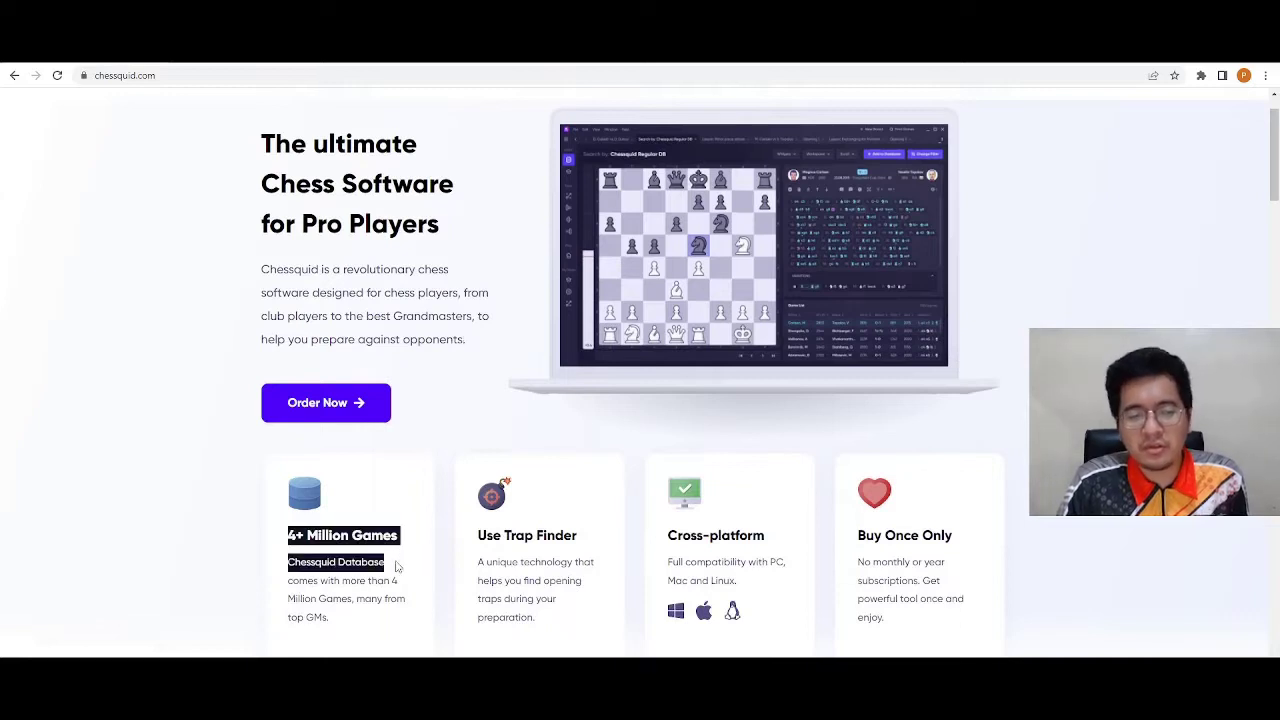
click(388, 570)
drag(274, 570, 346, 620)
click(522, 572)
drag(473, 538, 586, 542)
drag(469, 566, 557, 632)
click(584, 622)
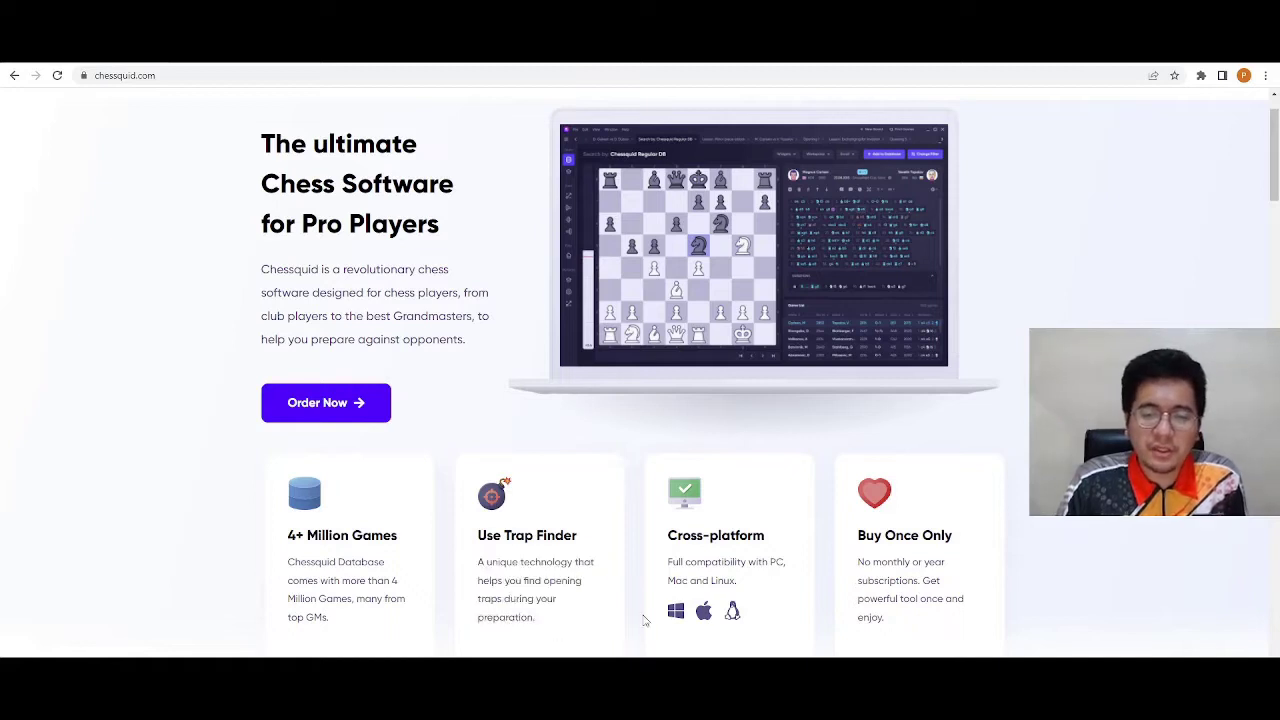
- Highlight the Cross-platform card, including its PC, Mac and Linux compatibility line
drag(665, 545, 749, 547)
click(749, 550)
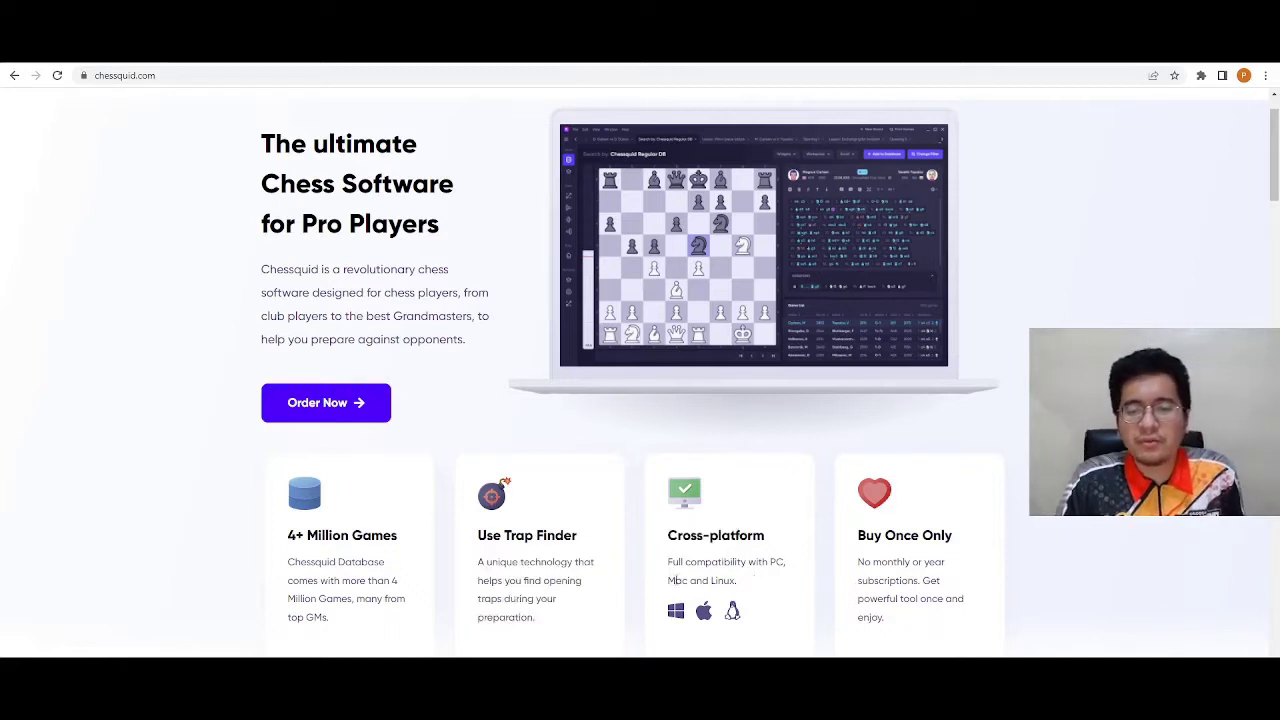
drag(668, 562, 734, 562)
click(760, 566)
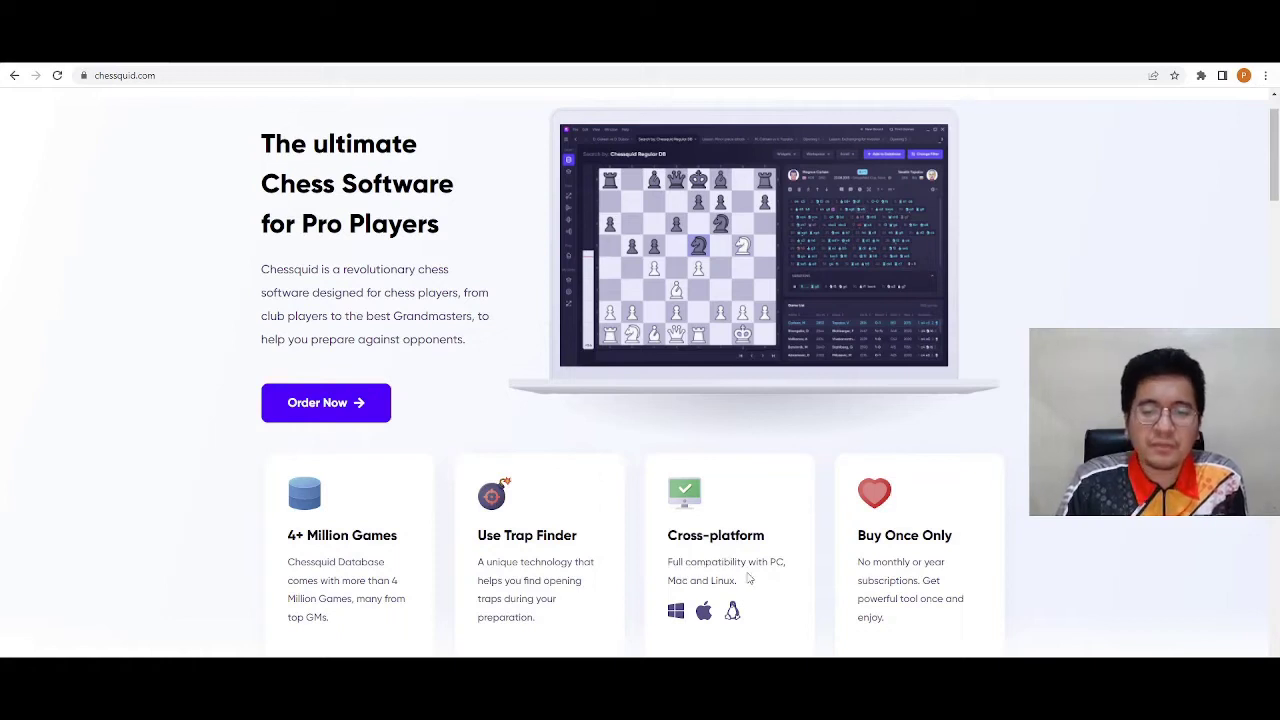
drag(736, 583, 686, 563)
click(753, 561)
- Highlight the Buy Once Only heading, then go to the shop via Order Now
drag(855, 547, 943, 559)
click(943, 559)
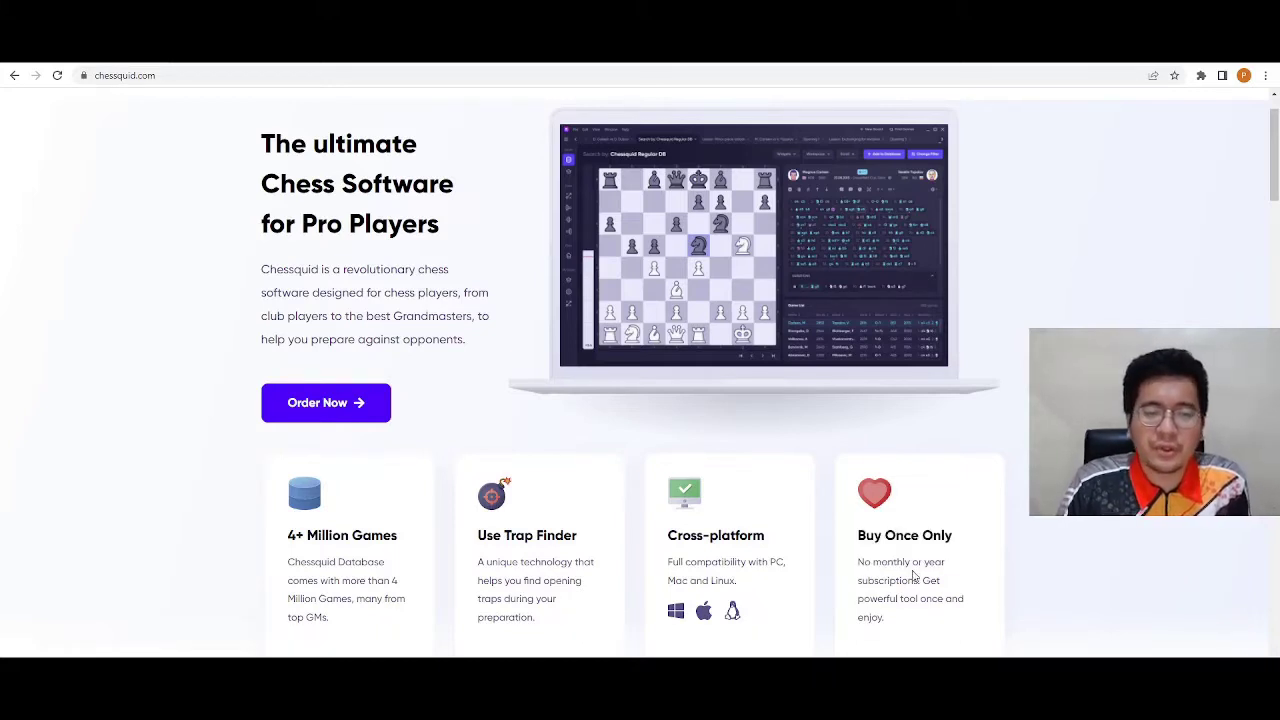
scroll(913, 577, up, 1)
click(326, 472)
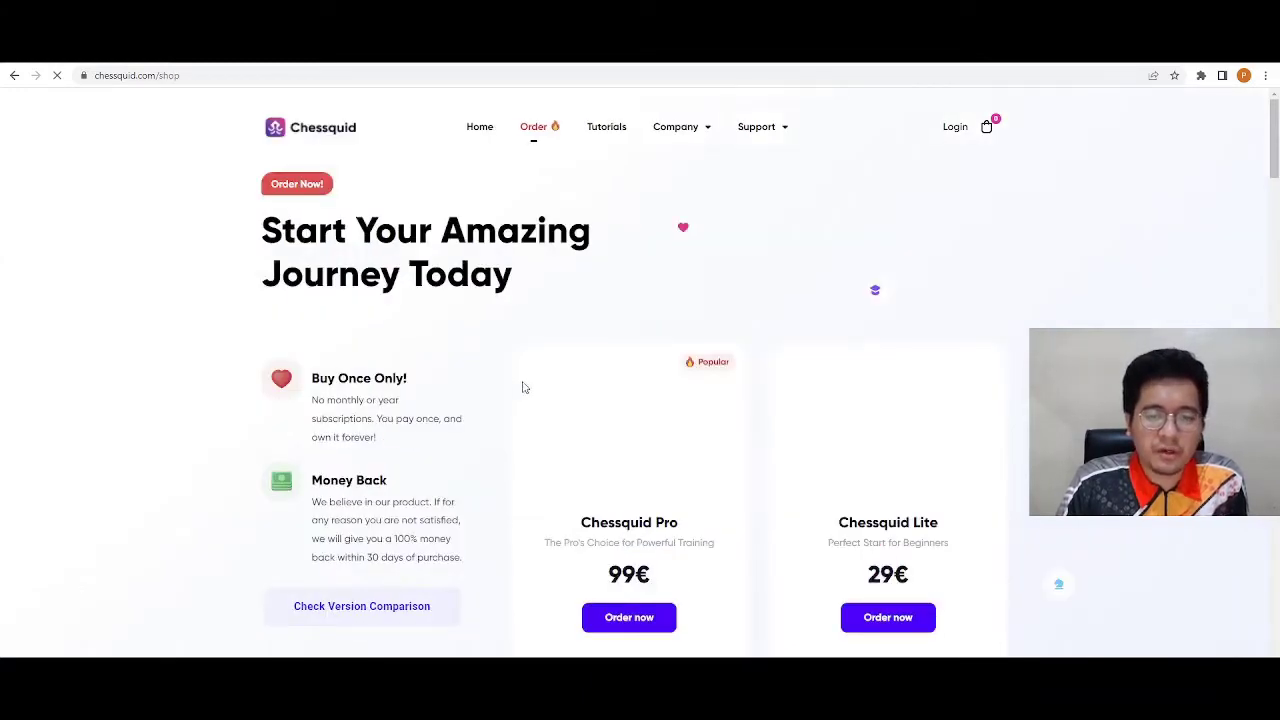
drag(591, 519, 598, 563)
click(607, 528)
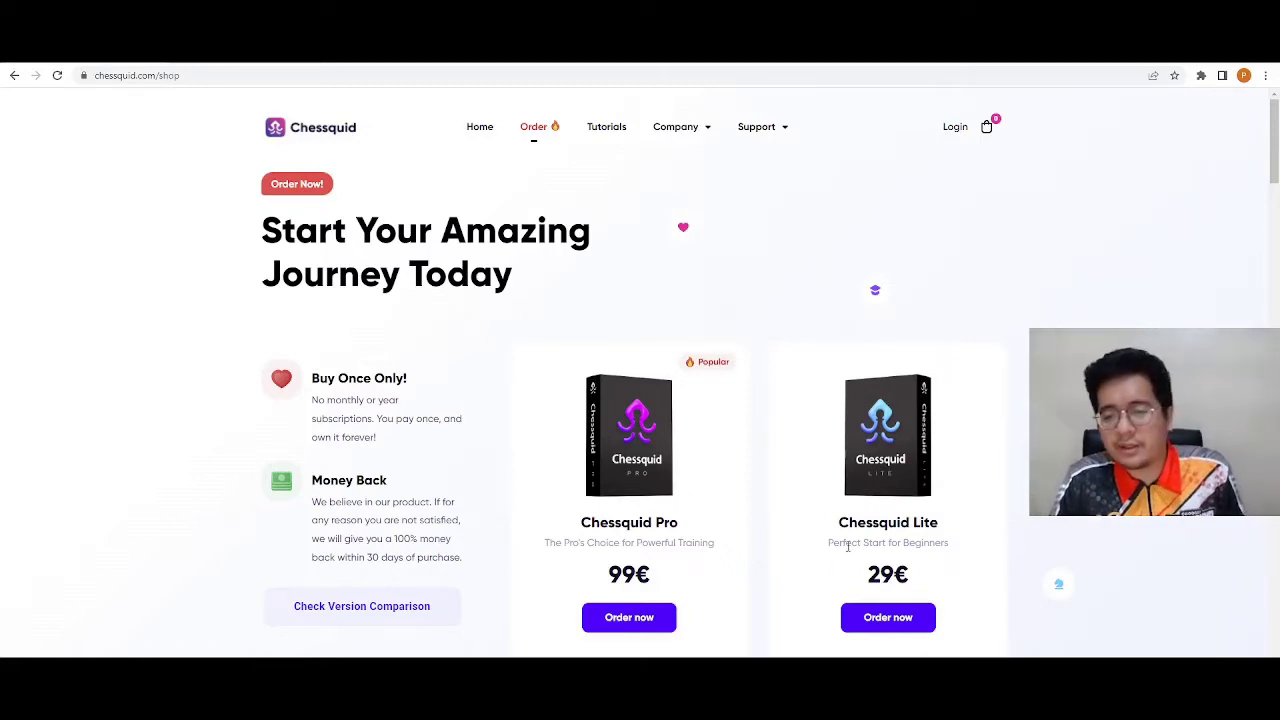
drag(848, 522, 866, 576)
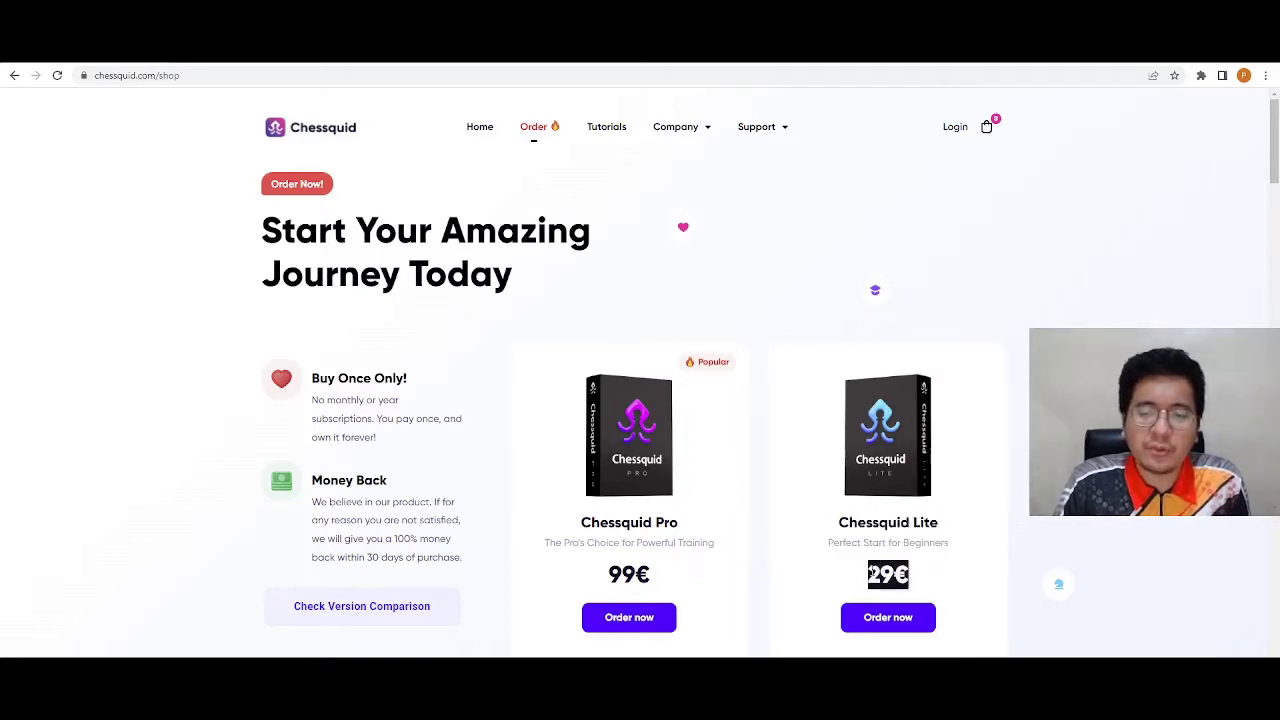
click(698, 548)
drag(311, 398, 466, 436)
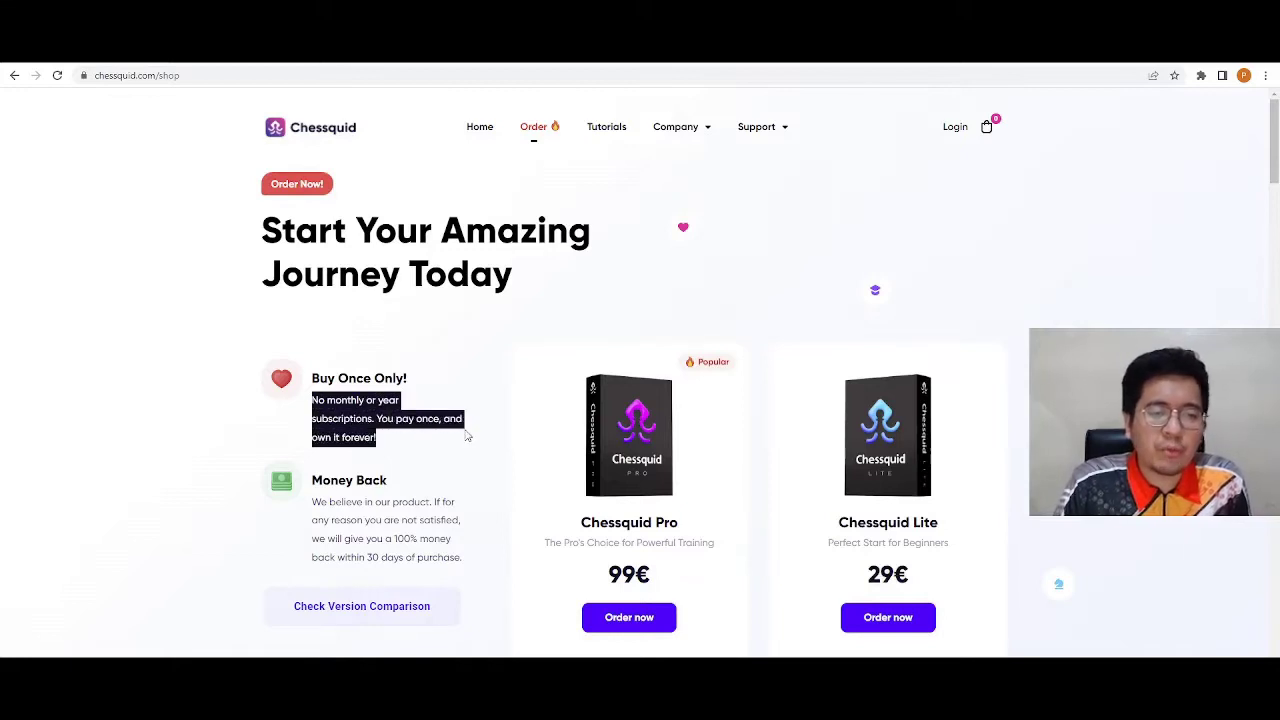
click(385, 449)
drag(313, 482, 340, 521)
mouse_move(443, 520)
mouse_down()
mouse_move(312, 521)
mouse_move(405, 520)
mouse_move(337, 503)
mouse_move(465, 527)
mouse_up()
drag(314, 536, 466, 567)
click(492, 464)
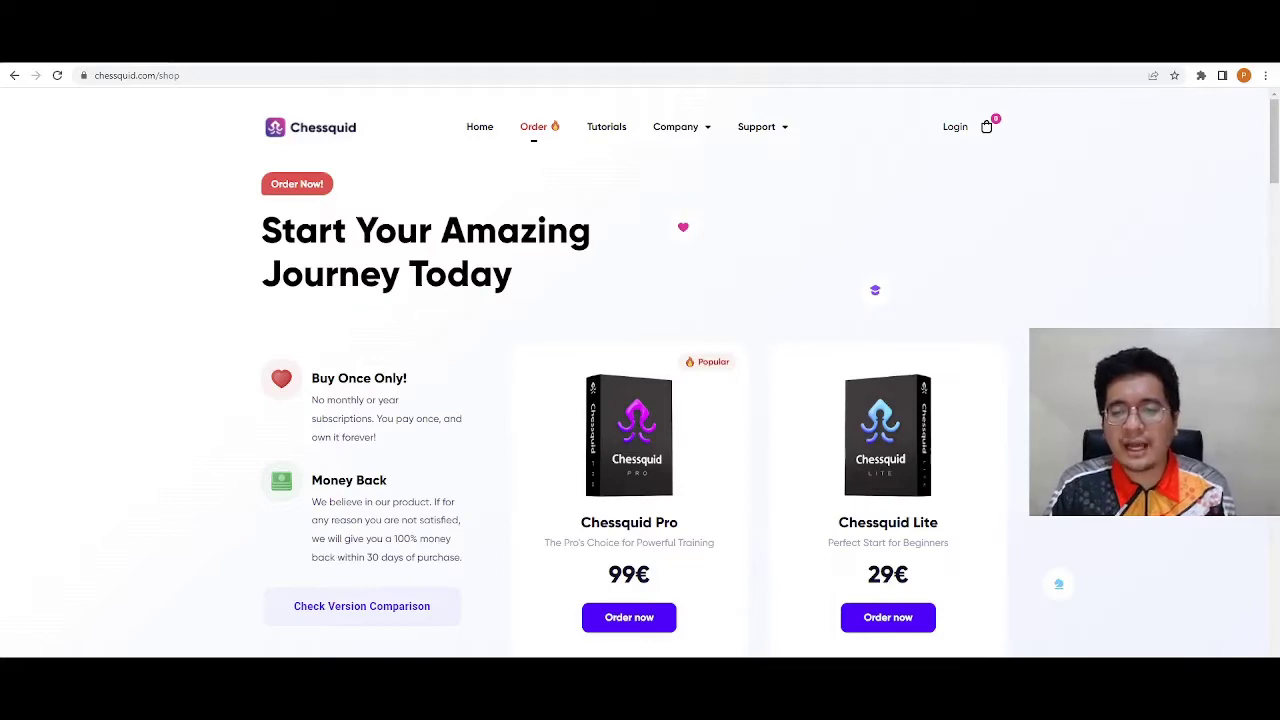
scroll(580, 420, down, 8)
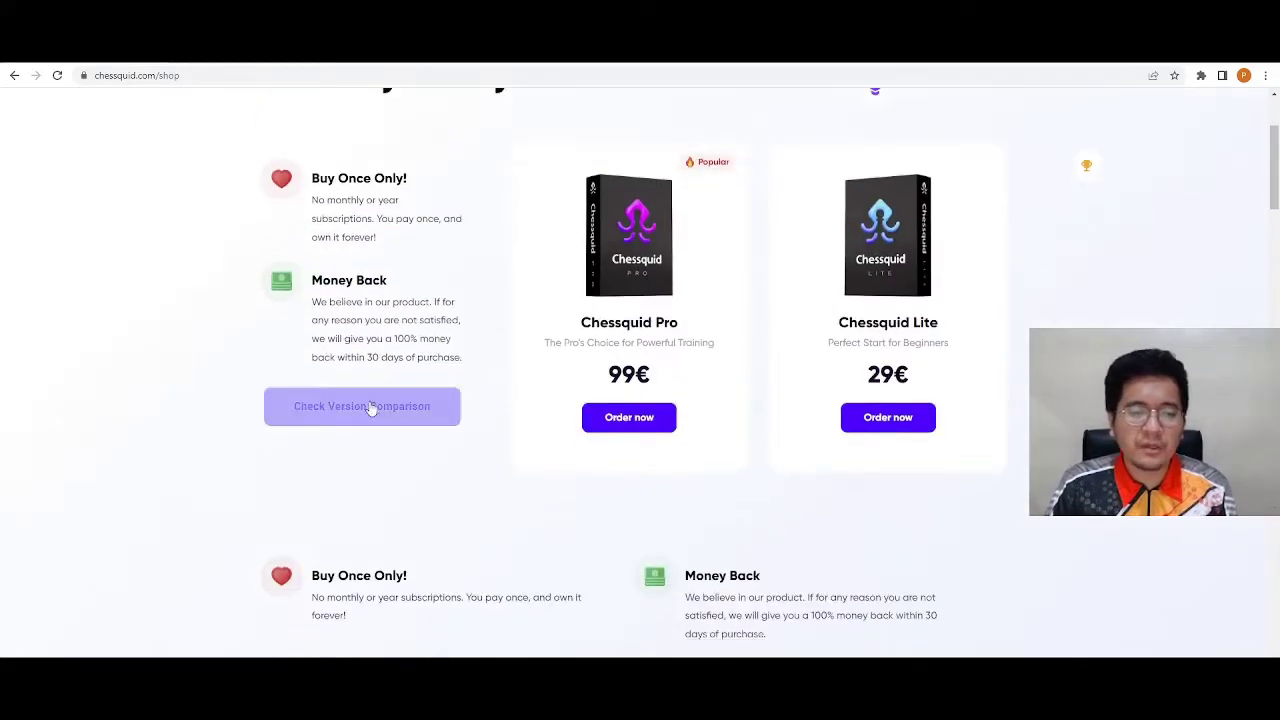
- Highlight the game and player database, Import PGNs and Game Editing comparison rows
scroll(440, 423, down, 6)
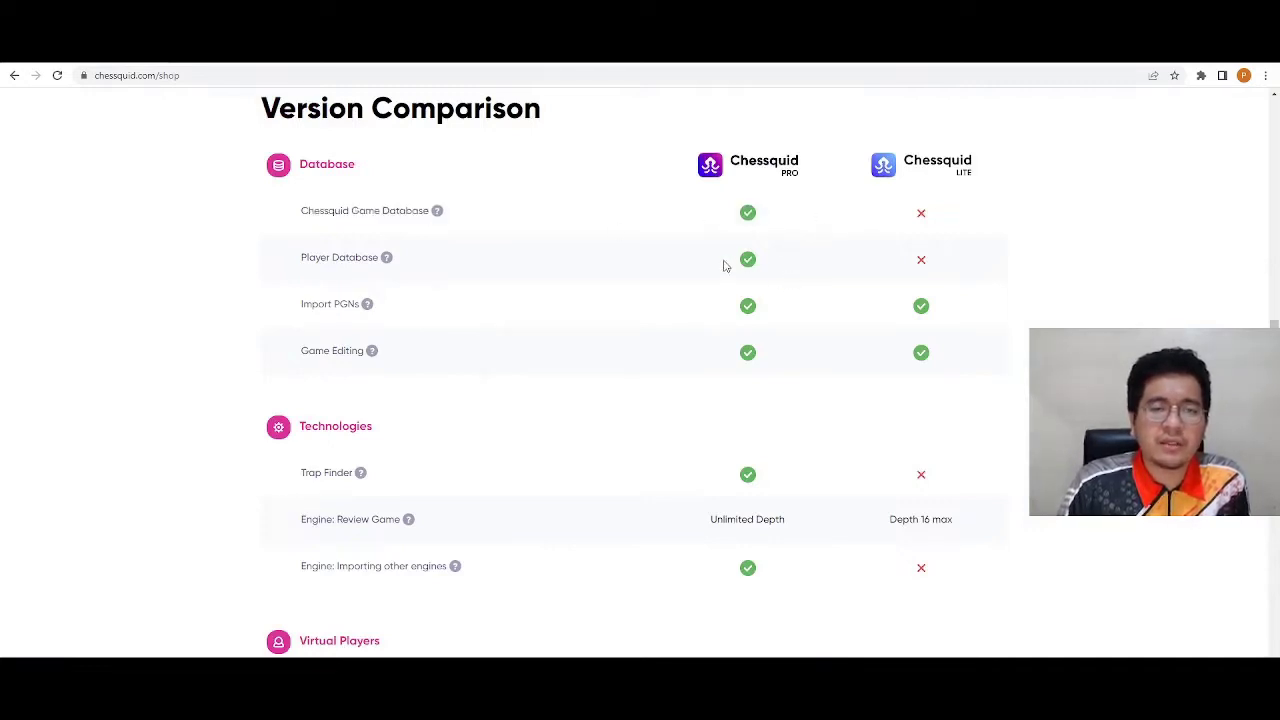
drag(423, 260, 489, 247)
click(489, 247)
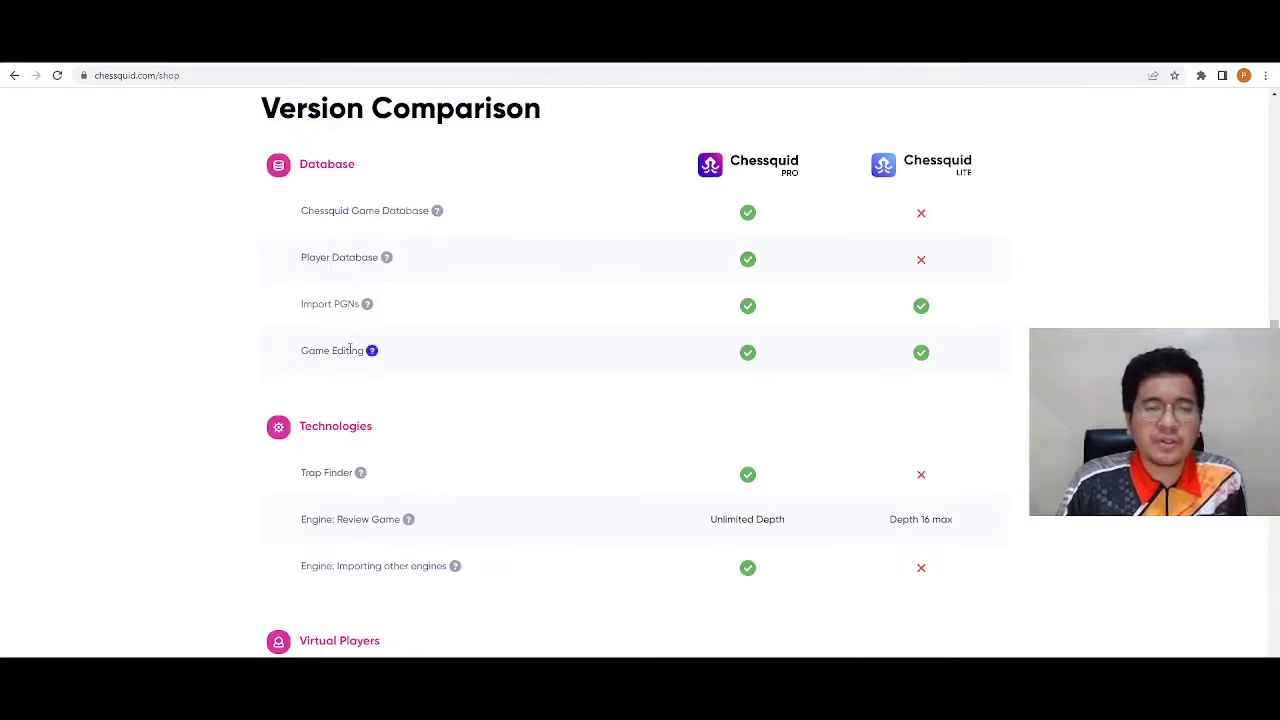
drag(283, 309, 366, 302)
click(404, 312)
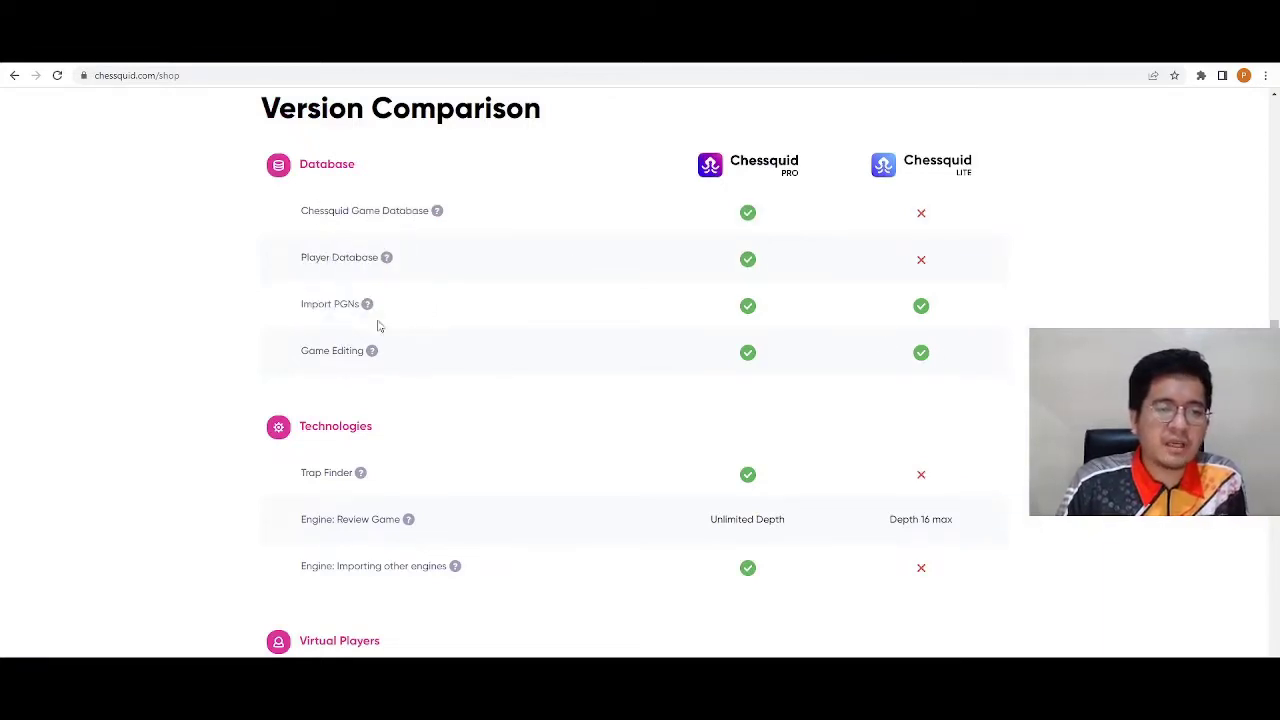
drag(307, 350, 397, 349)
click(380, 351)
- Show the Game Editing info tooltip, then highlight the Trap Finder feature row
mouse_move(371, 353)
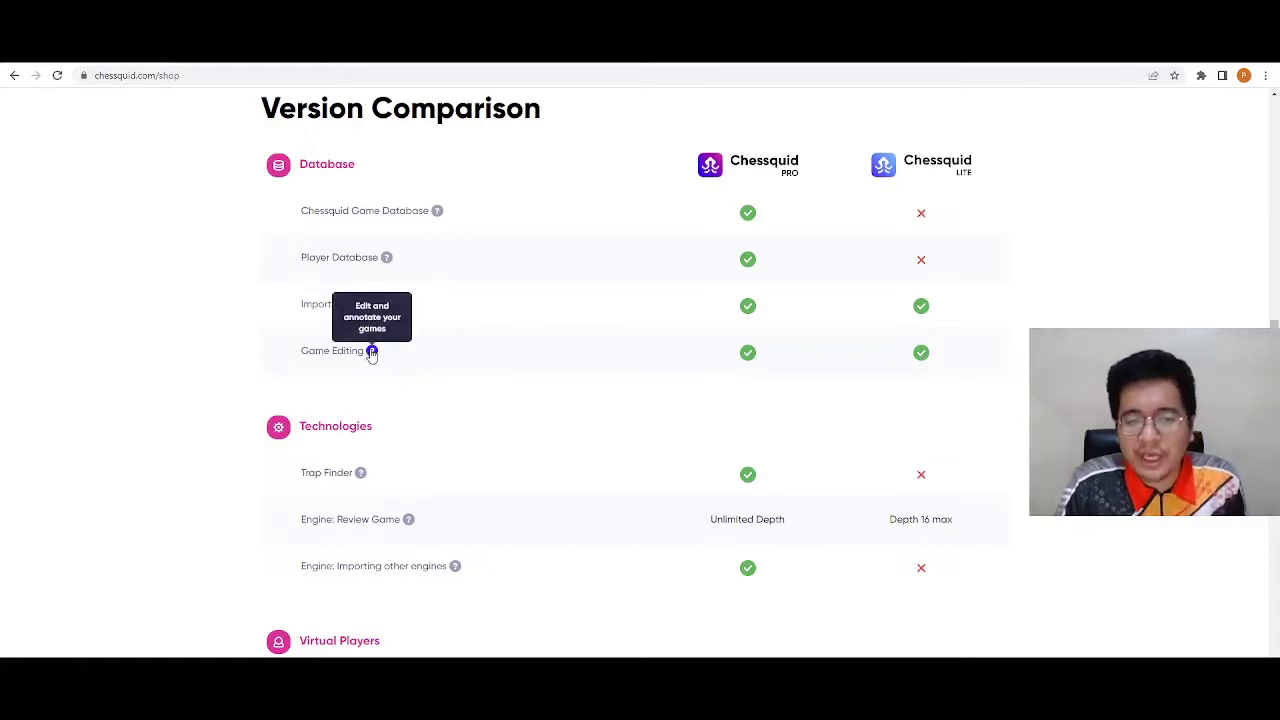
scroll(520, 411, down, 1)
scroll(520, 414, up, 1)
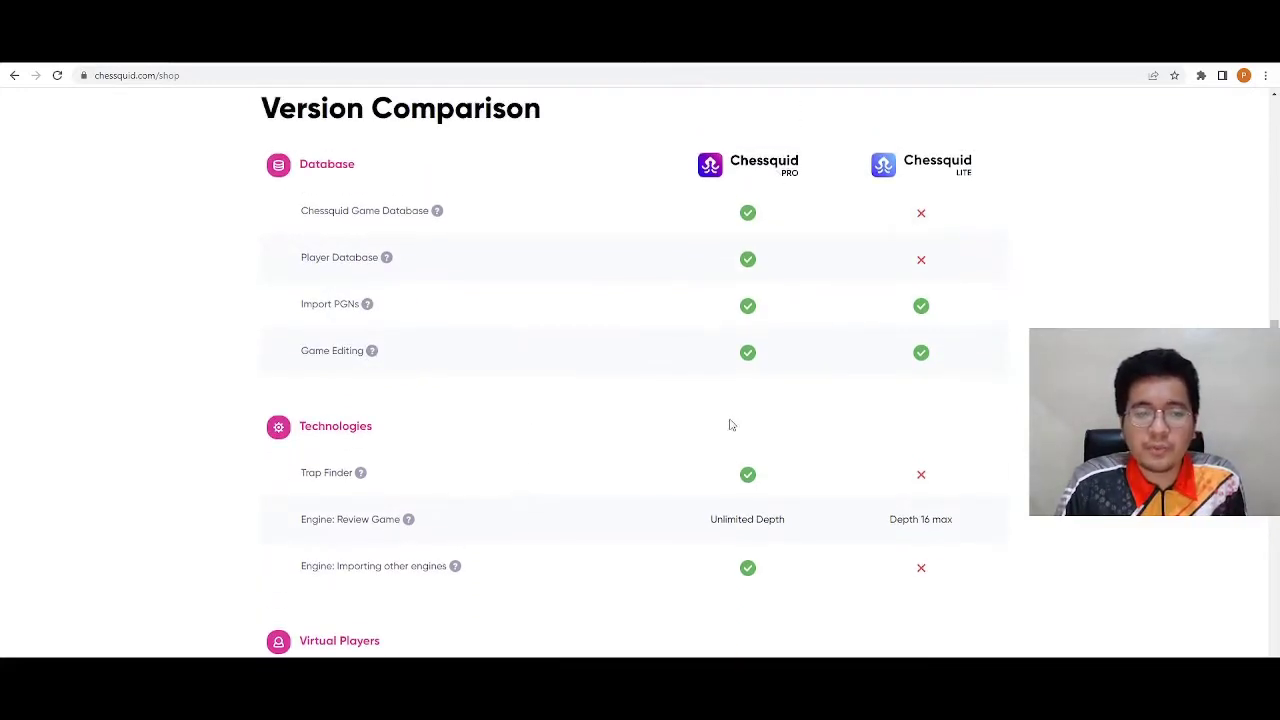
scroll(727, 397, down, 2)
drag(303, 341, 379, 341)
click(379, 343)
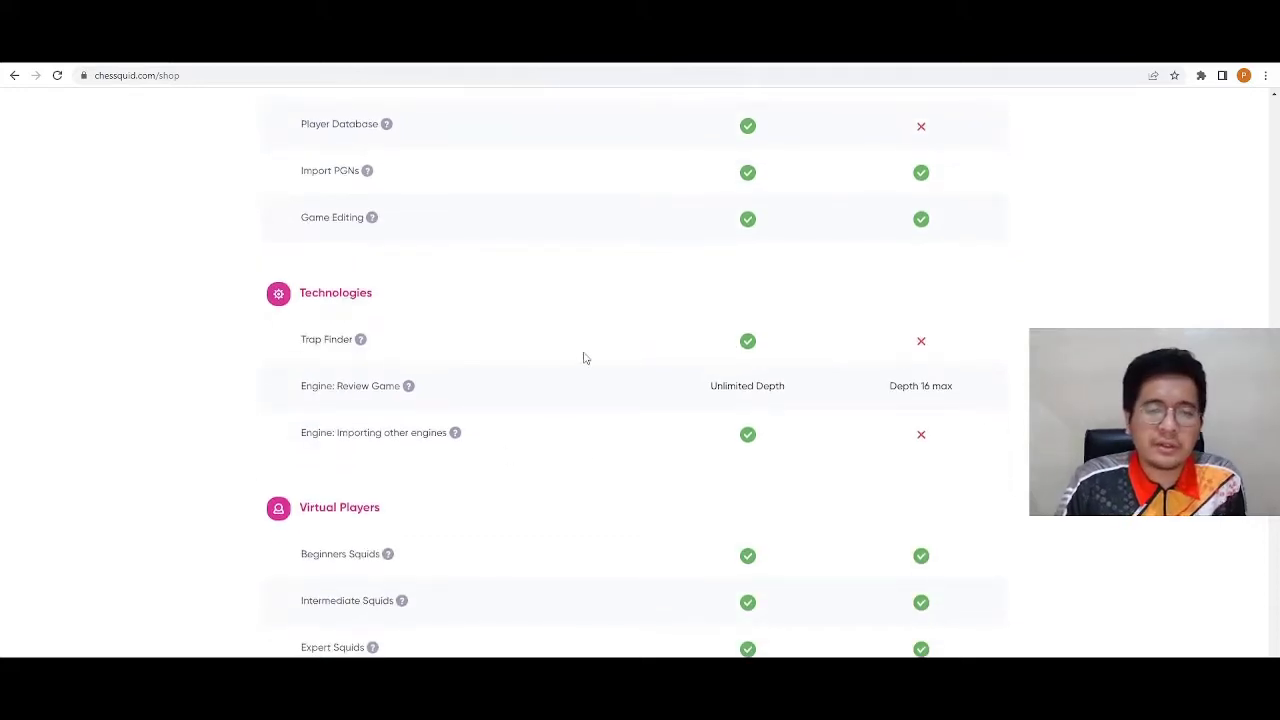
- Compare Engine: Review Game, Pro's Unlimited Depth versus Lite's Depth 16 max
scroll(860, 372, up, 2)
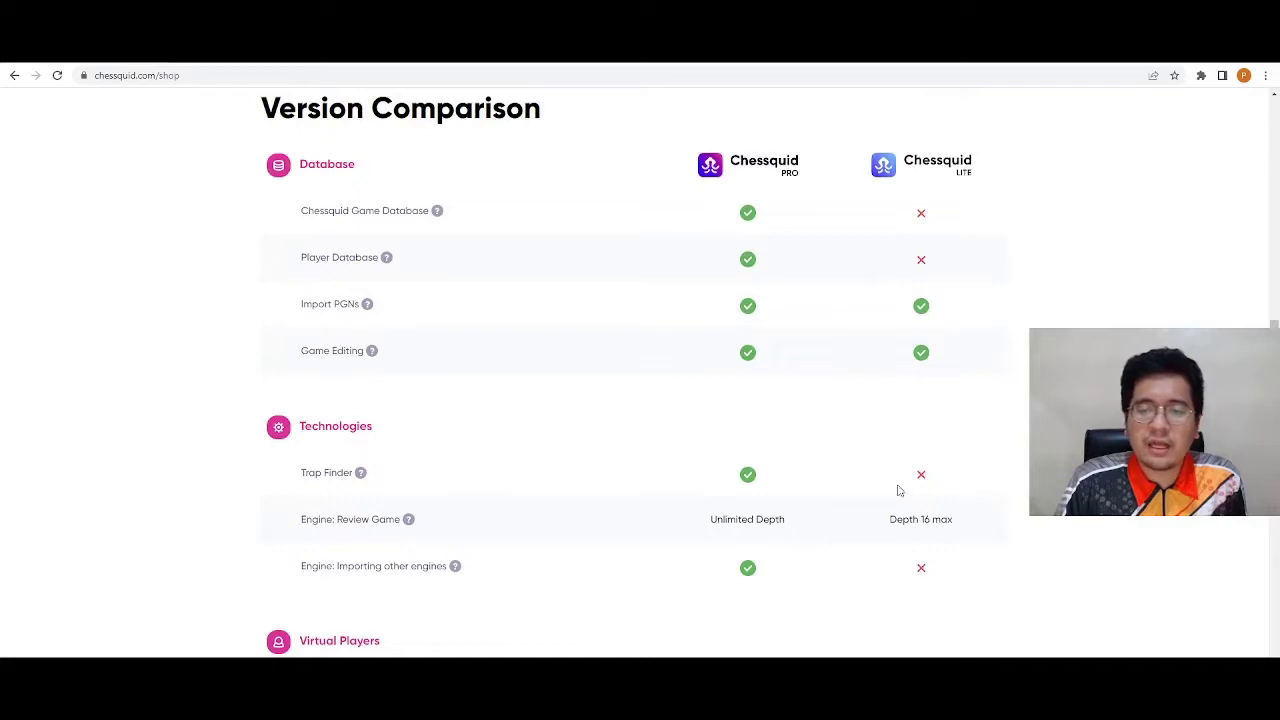
scroll(921, 472, down, 1)
drag(296, 466, 390, 456)
click(425, 458)
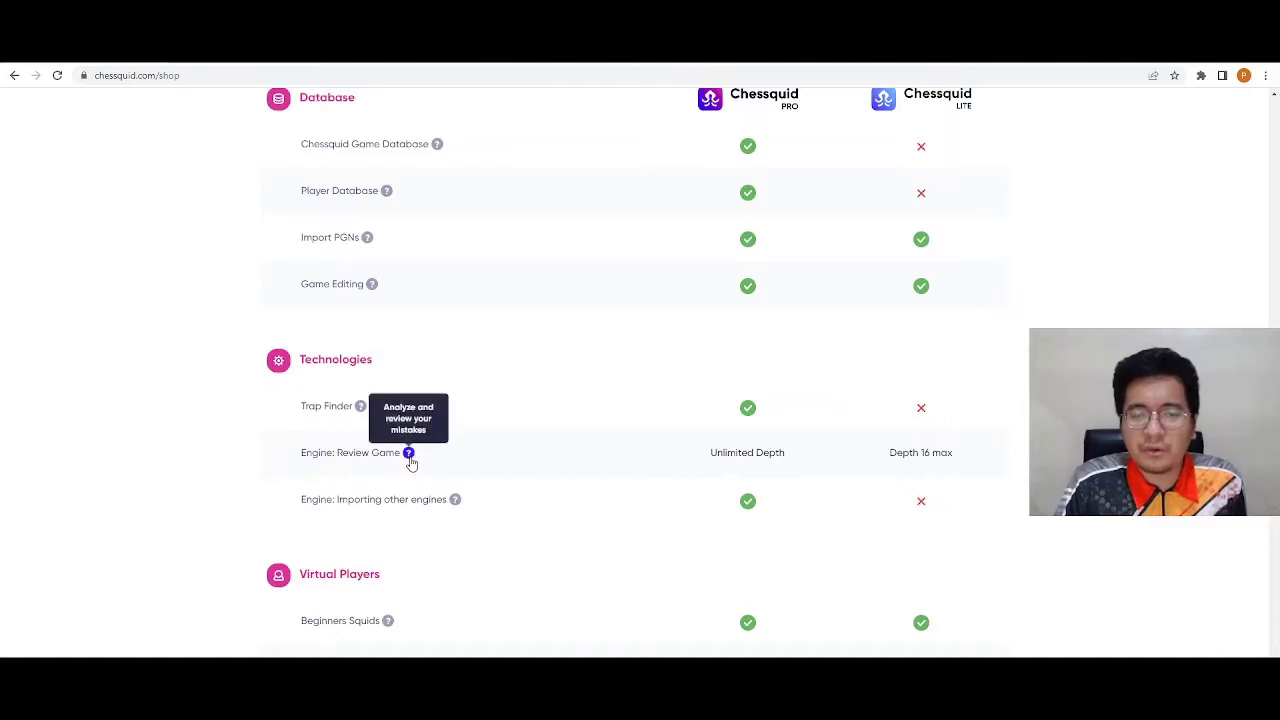
drag(798, 457, 713, 452)
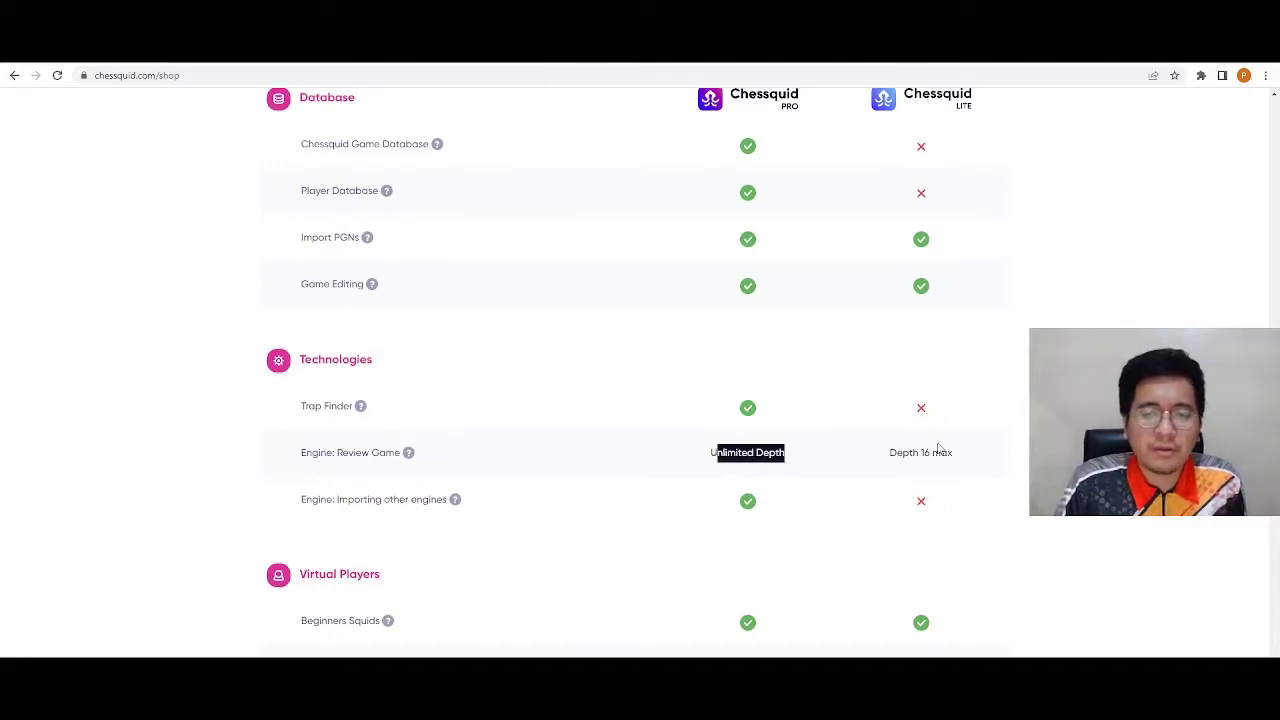
click(975, 447)
drag(881, 454, 968, 464)
click(912, 455)
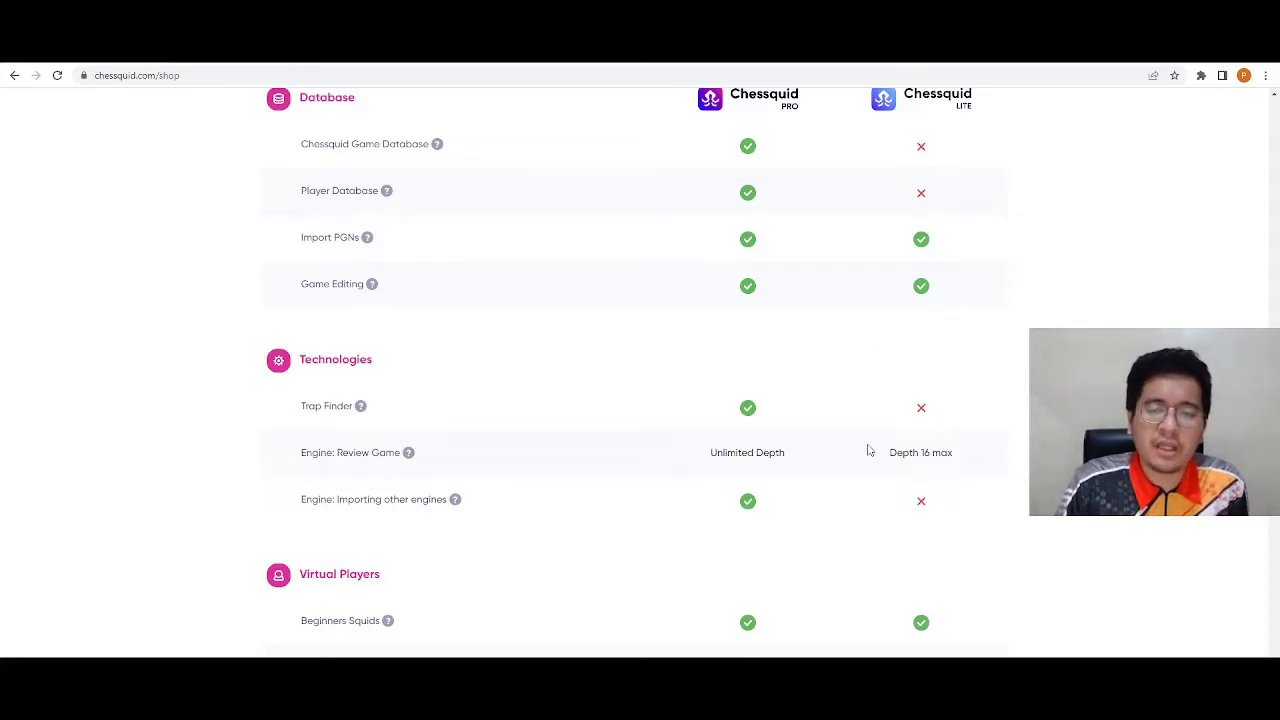
- Review the Virtual Players section, highlighting the Intermediate through Godlike Squids rows
scroll(783, 110, up, 2)
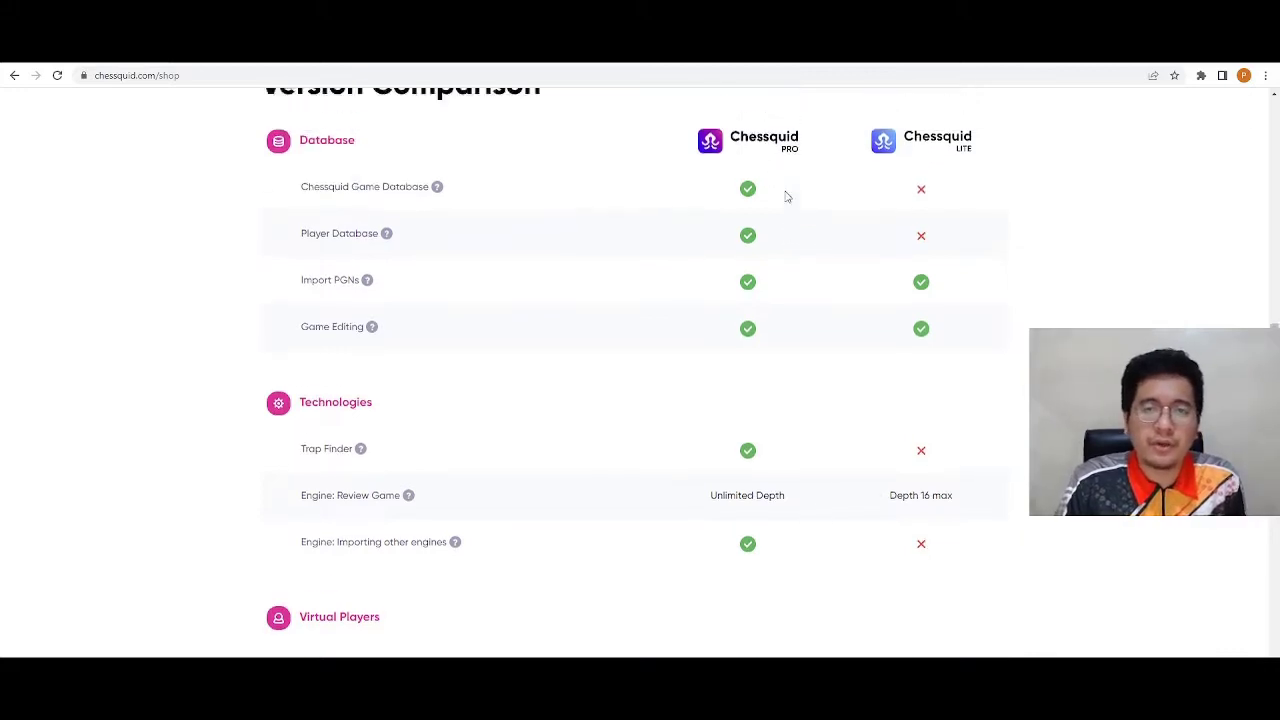
scroll(748, 291, up, 1)
scroll(763, 354, down, 5)
scroll(786, 388, down, 1)
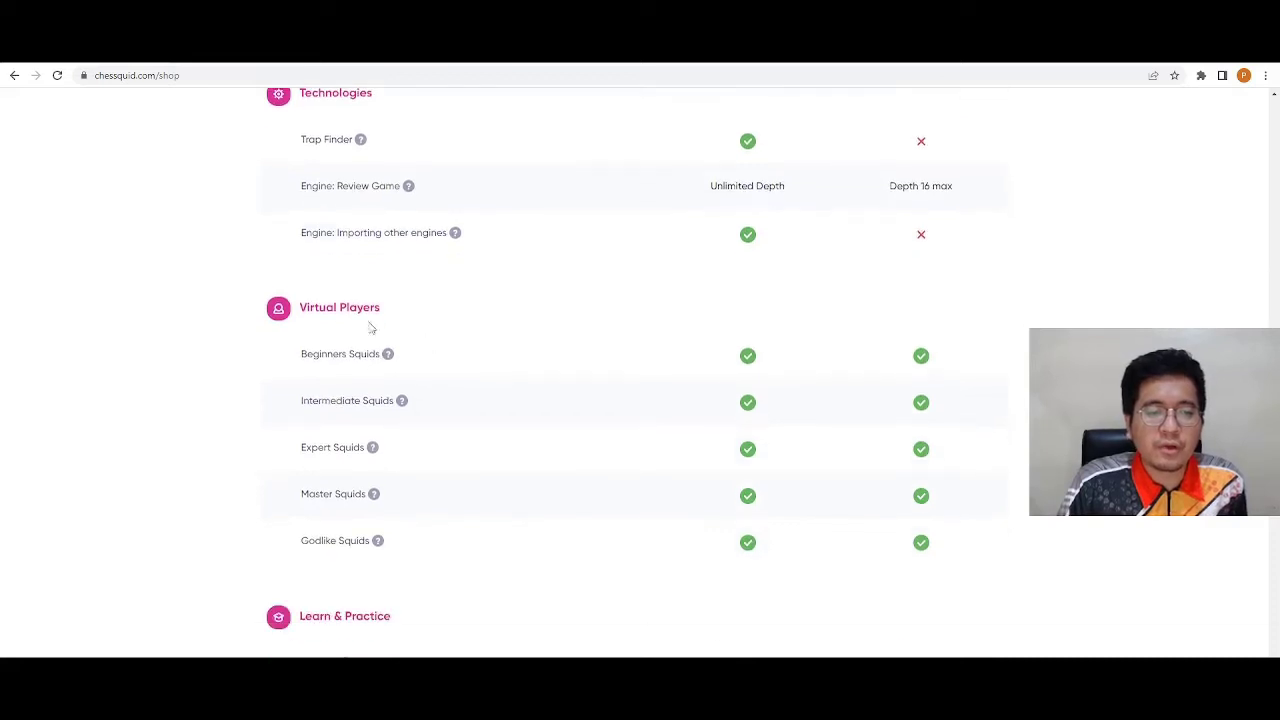
drag(268, 300, 413, 331)
click(441, 347)
scroll(743, 446, up, 5)
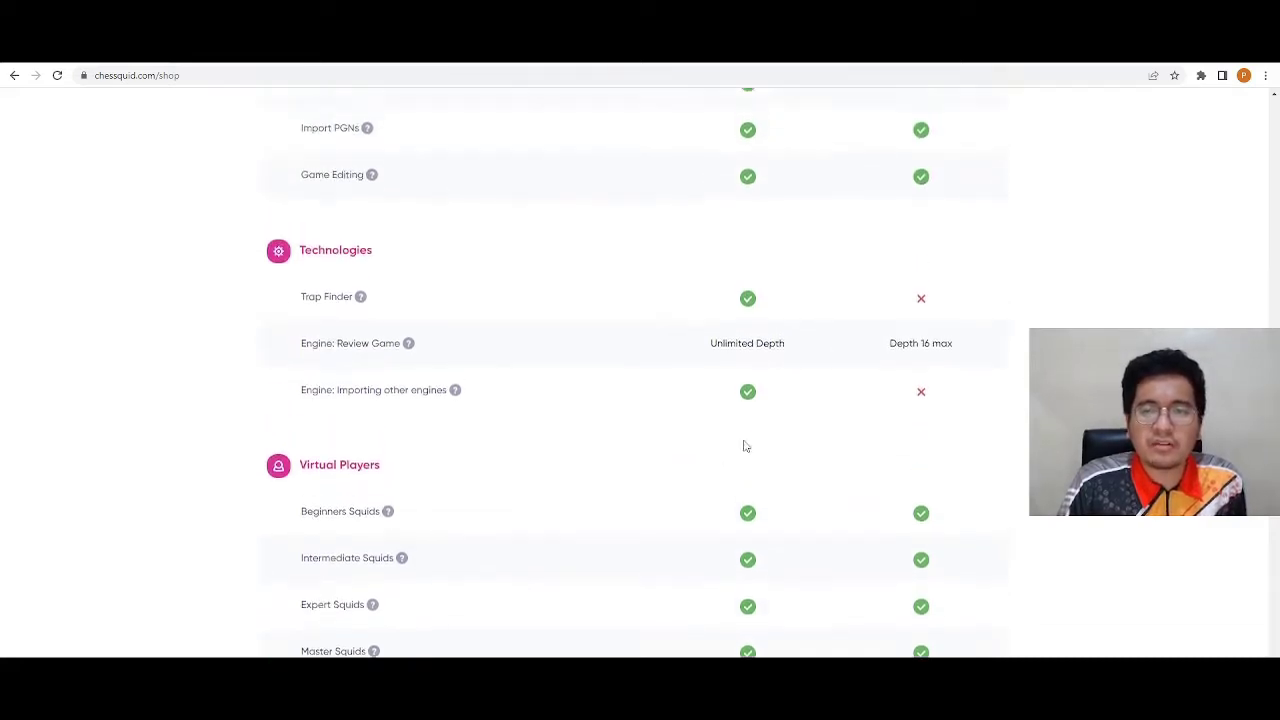
scroll(946, 319, down, 1)
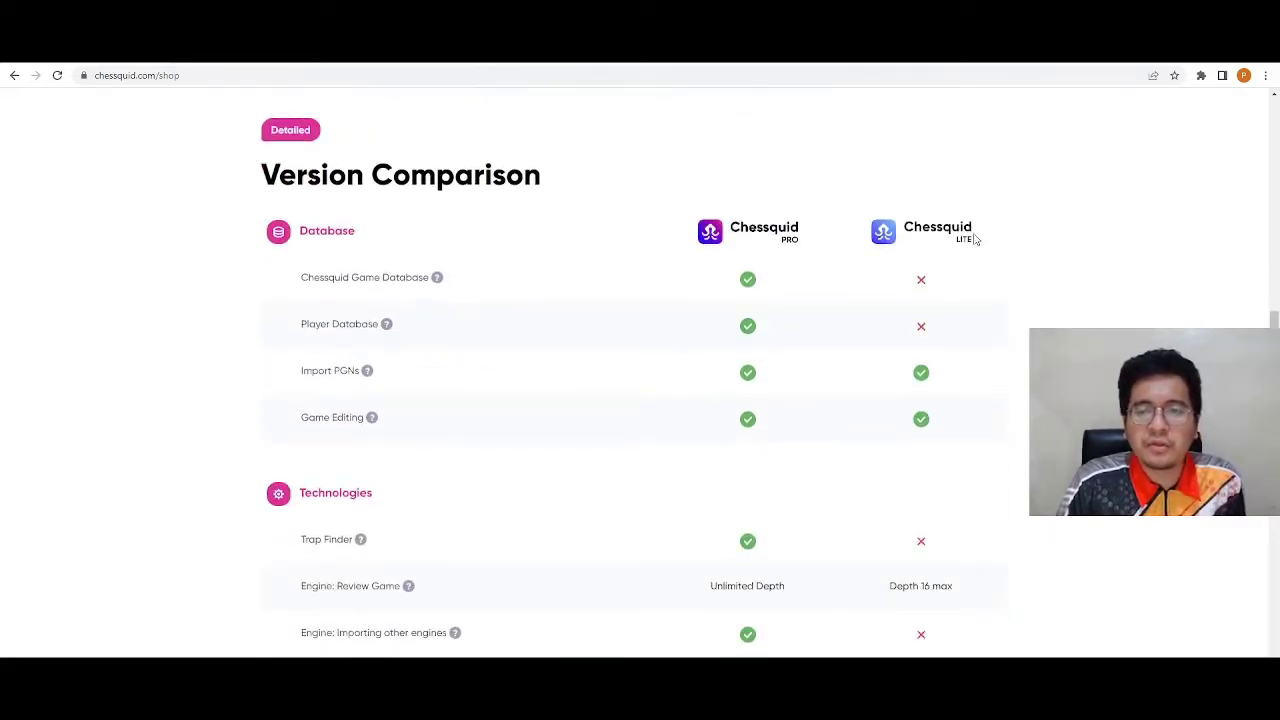
scroll(969, 277, down, 4)
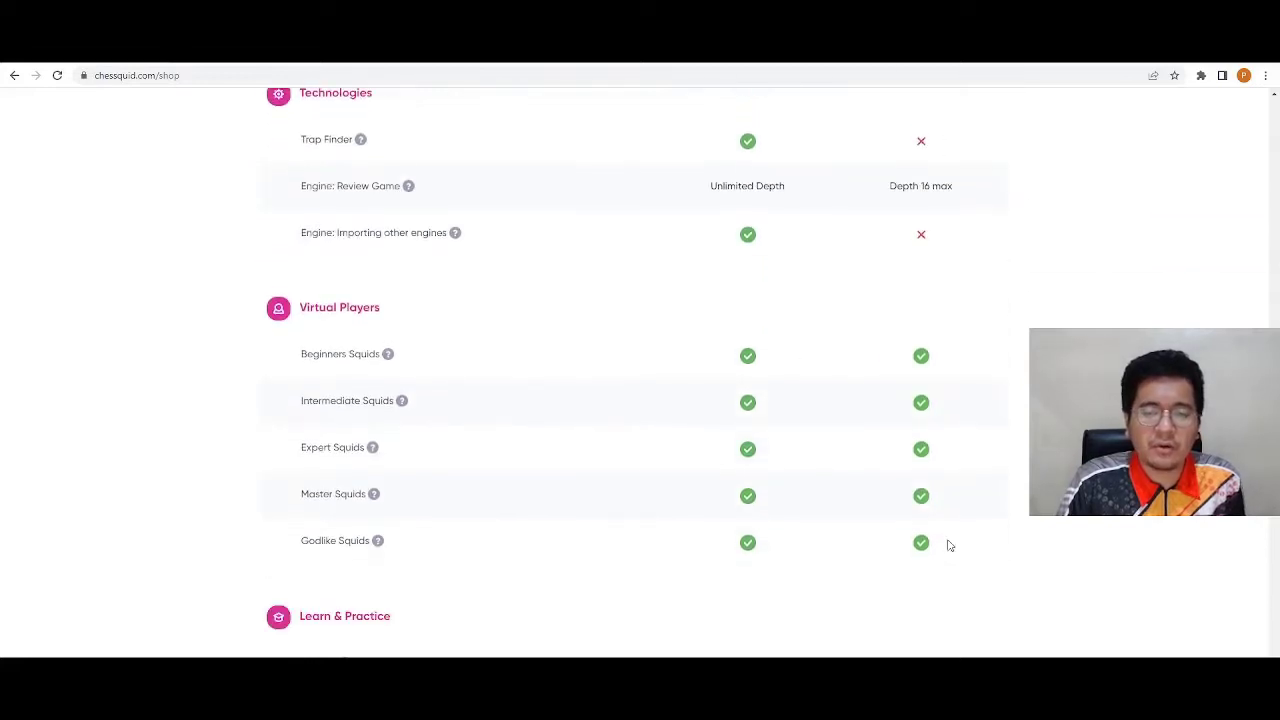
drag(922, 553, 613, 380)
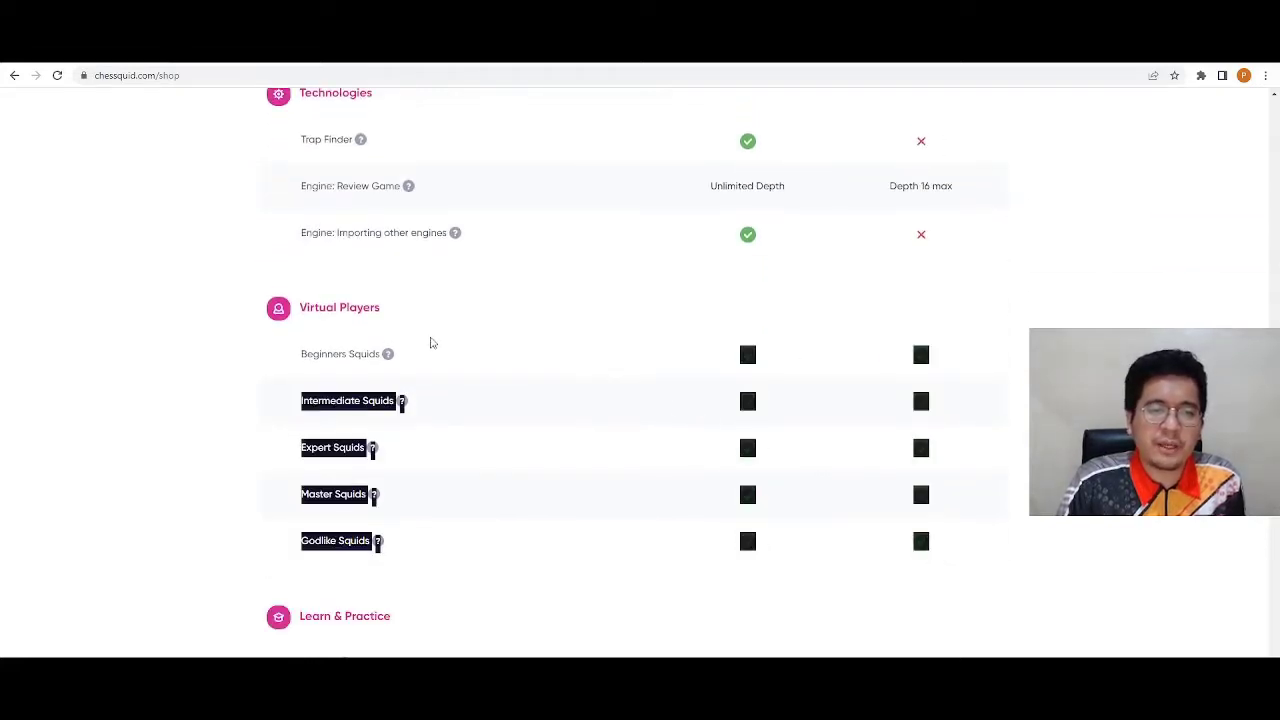
click(381, 553)
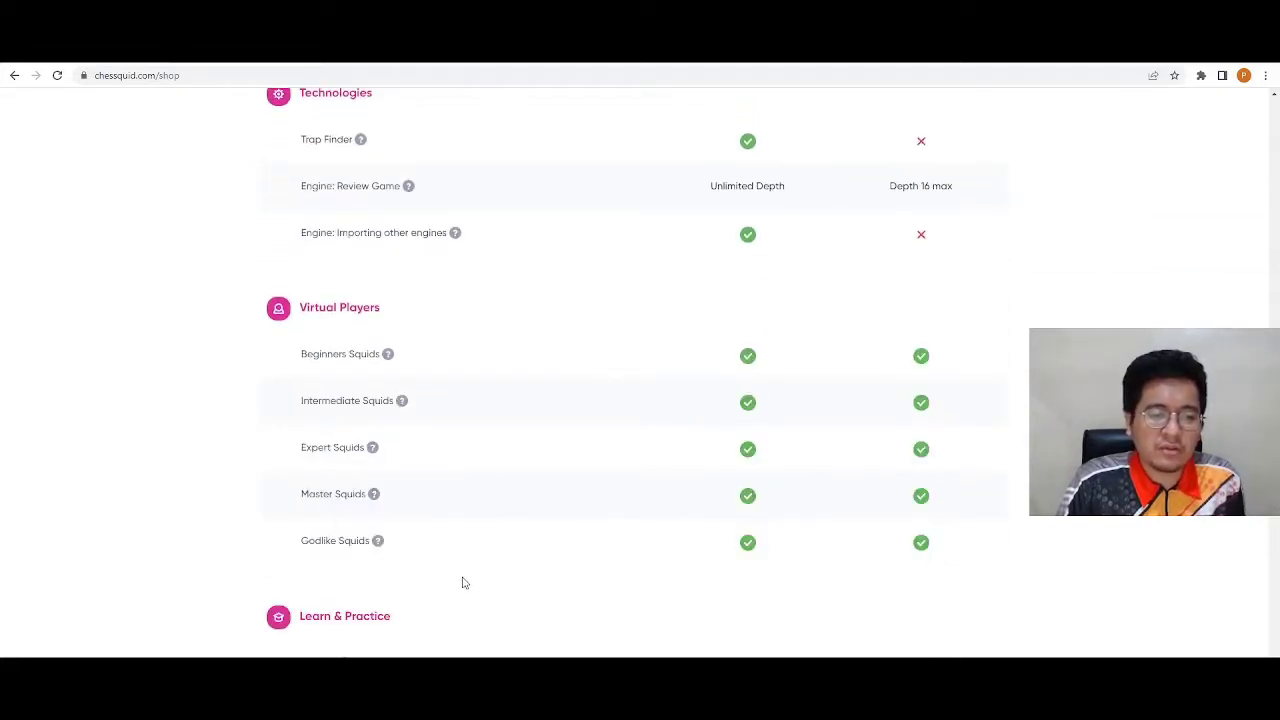
mouse_move(379, 540)
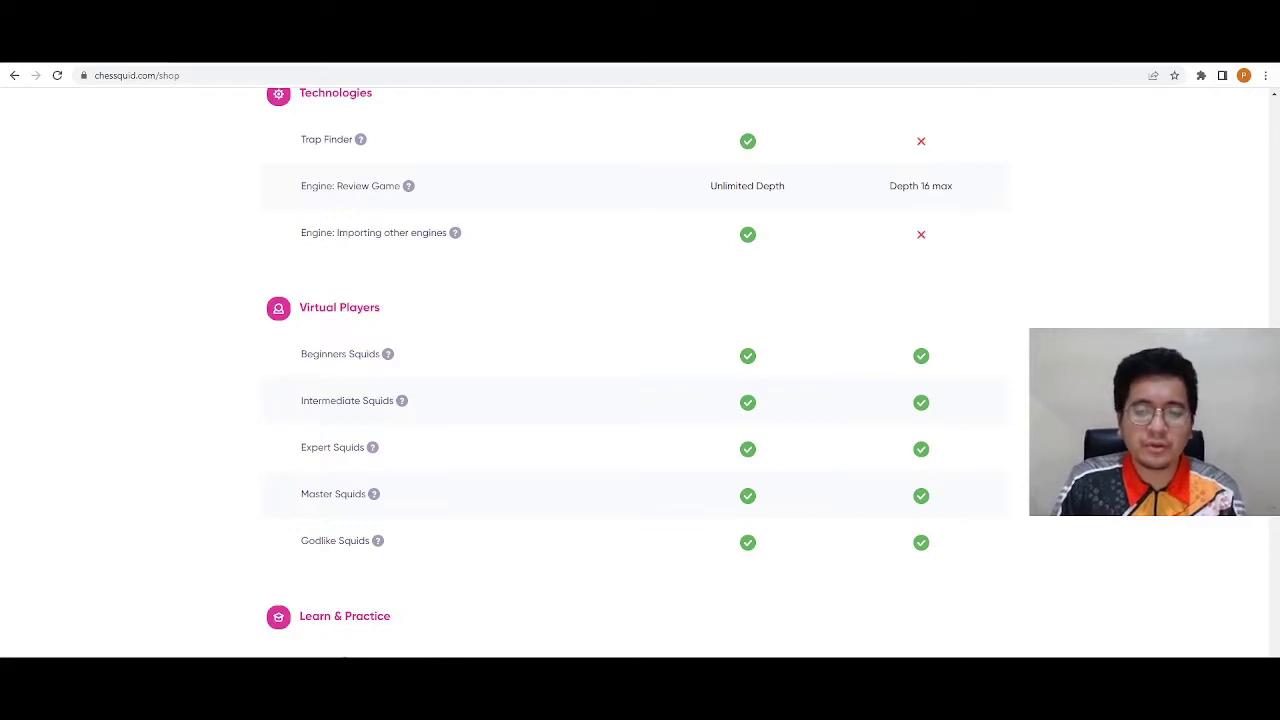
- Highlight the Lessons row under Learn & Practice
scroll(614, 378, up, 2)
scroll(610, 414, down, 2)
scroll(627, 421, down, 3)
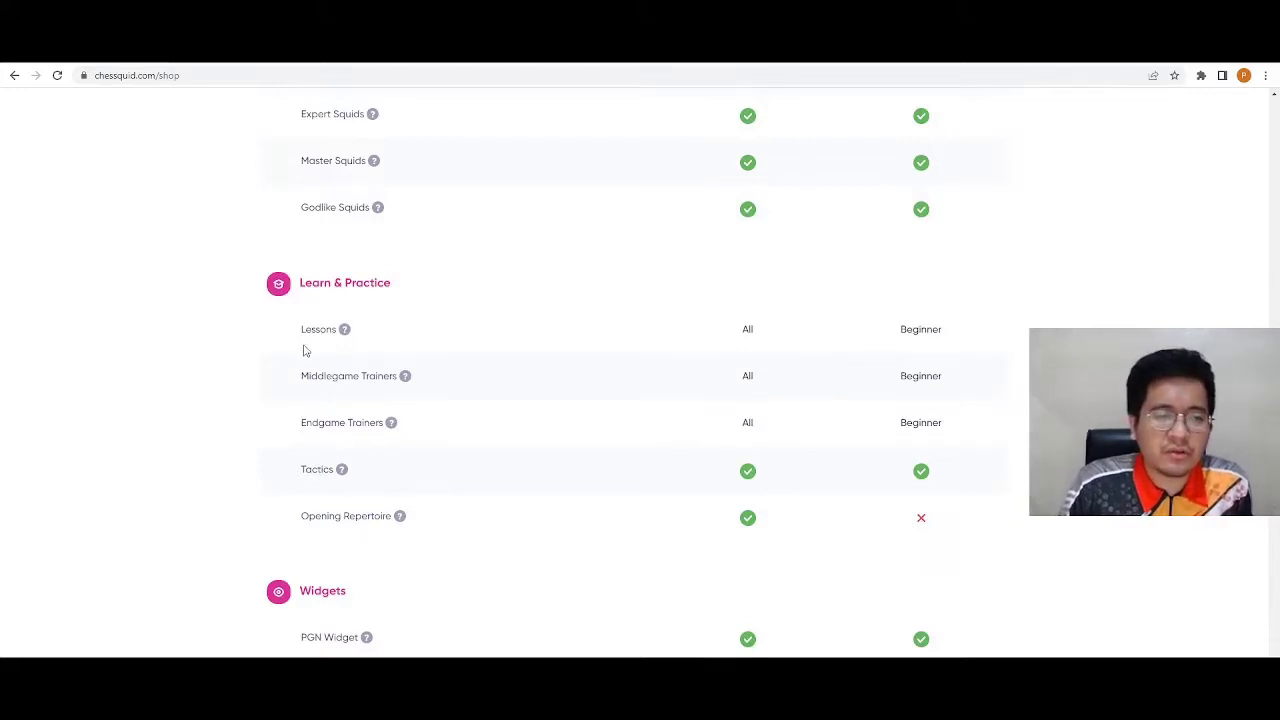
drag(298, 331, 512, 324)
click(710, 331)
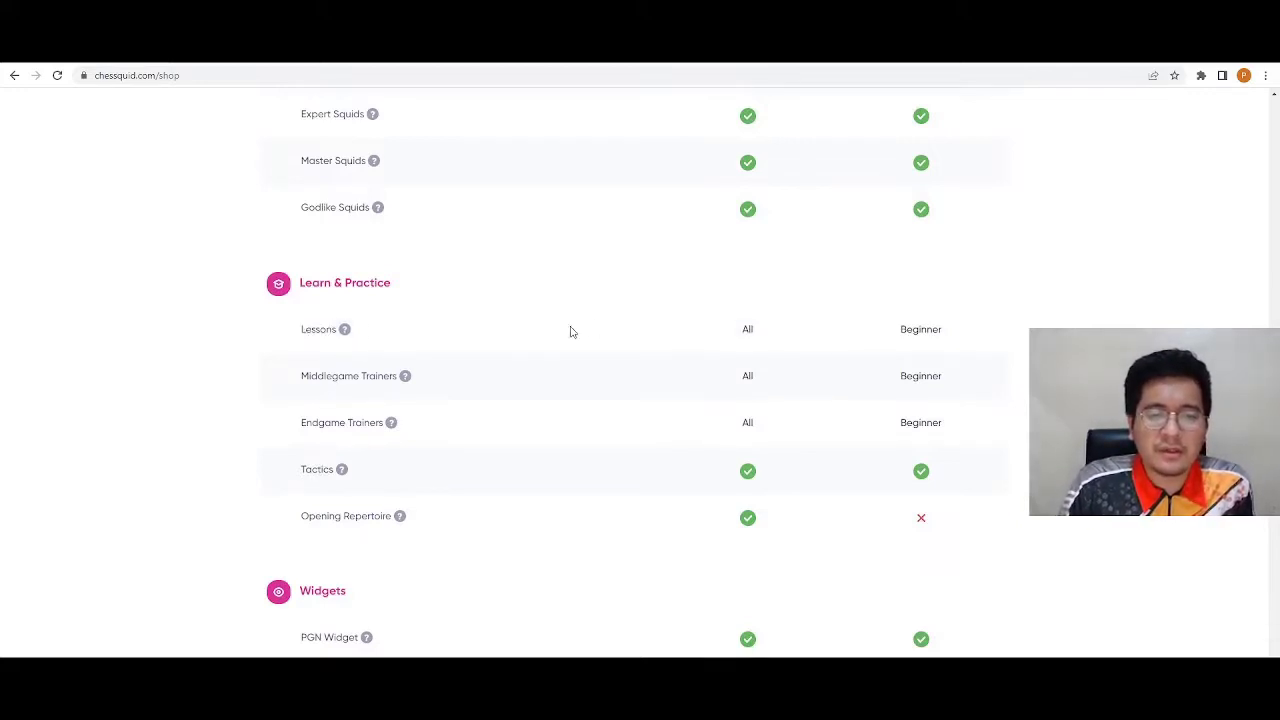
- Scroll past the Widgets rows and the 99€ and 29€ pricing cards to Common Questions
scroll(700, 335, down, 1)
scroll(725, 330, up, 2)
scroll(735, 355, down, 2)
scroll(735, 355, up, 1)
scroll(731, 391, down, 2)
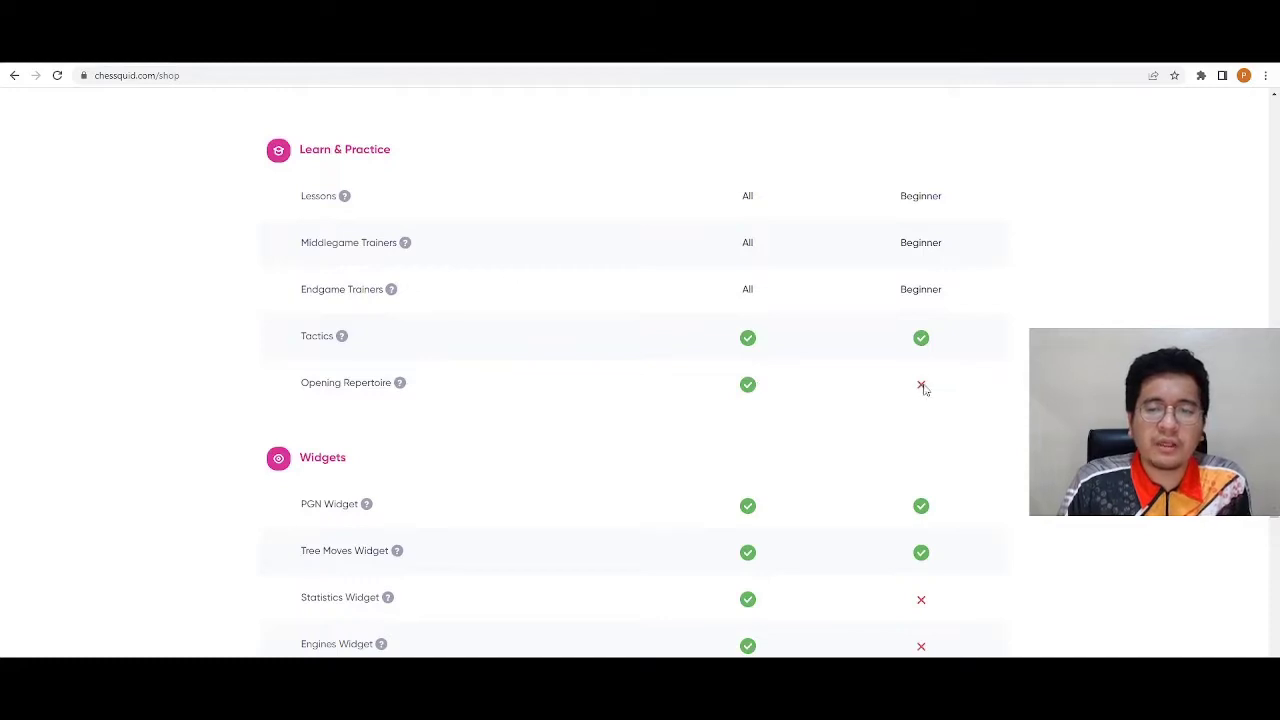
scroll(930, 370, down, 2)
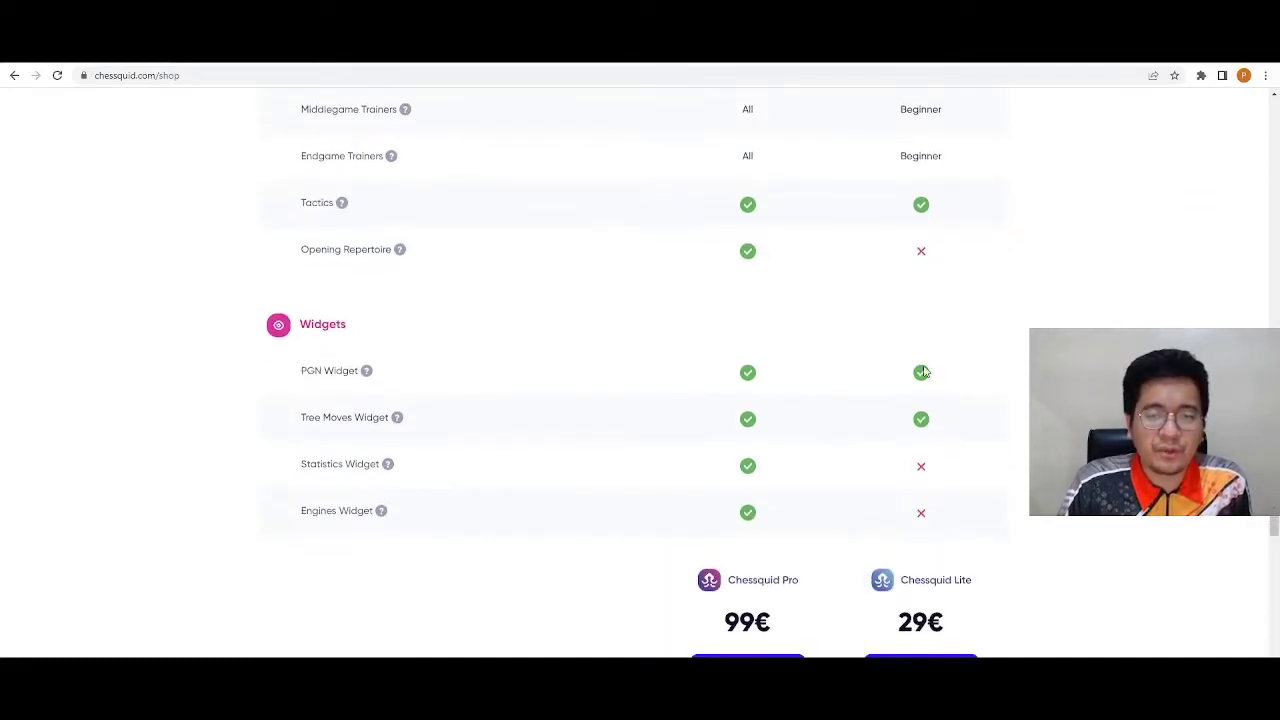
scroll(637, 526, down, 2)
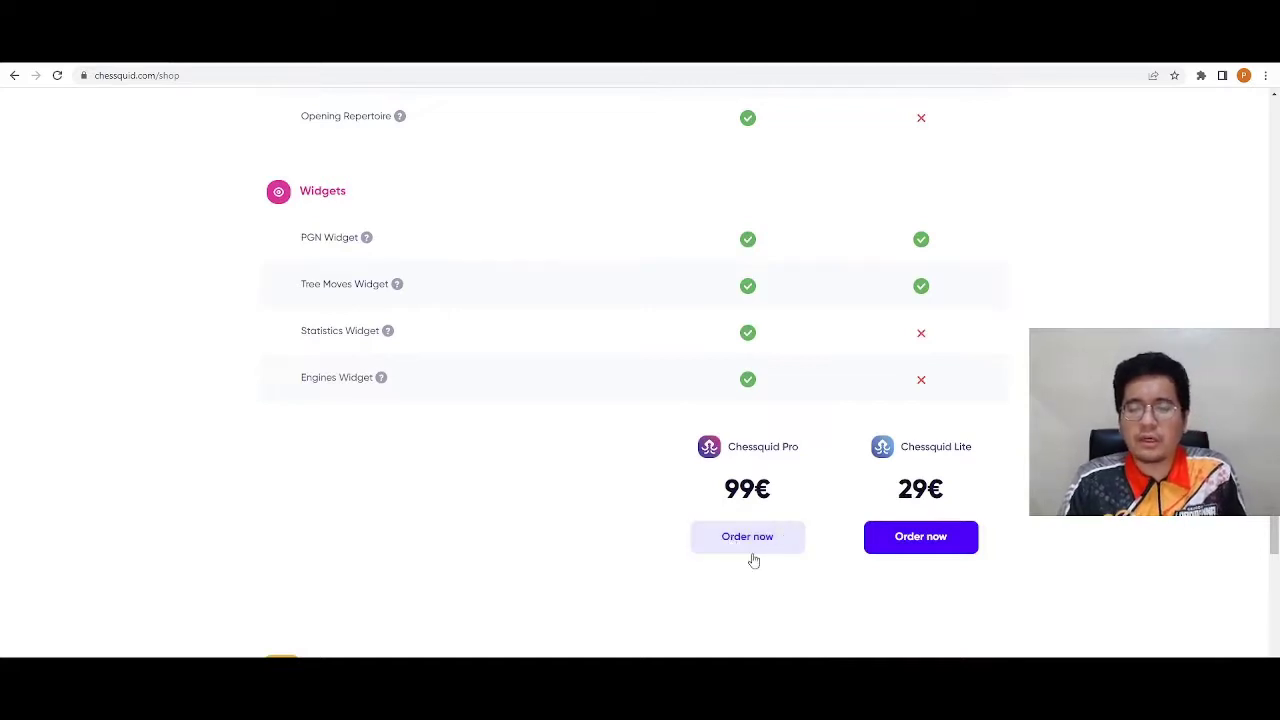
scroll(810, 487, down, 3)
scroll(866, 291, up, 1)
scroll(774, 257, down, 1)
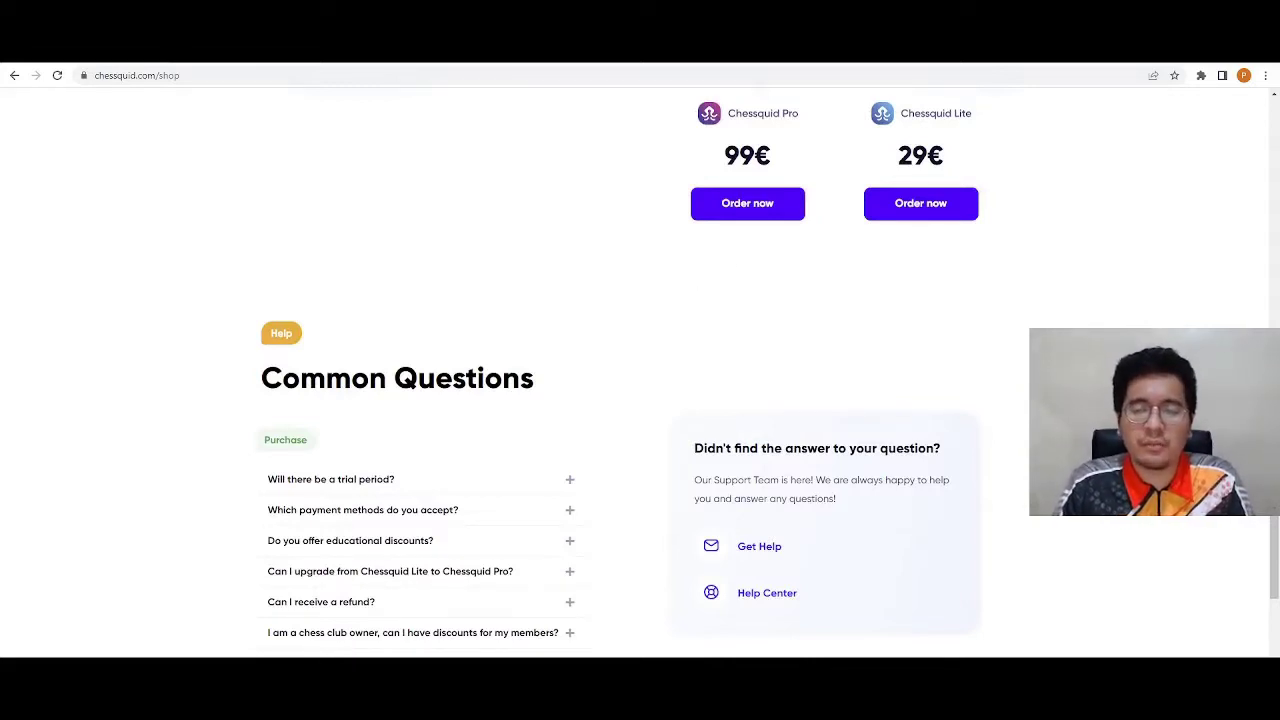
scroll(620, 365, down, 1)
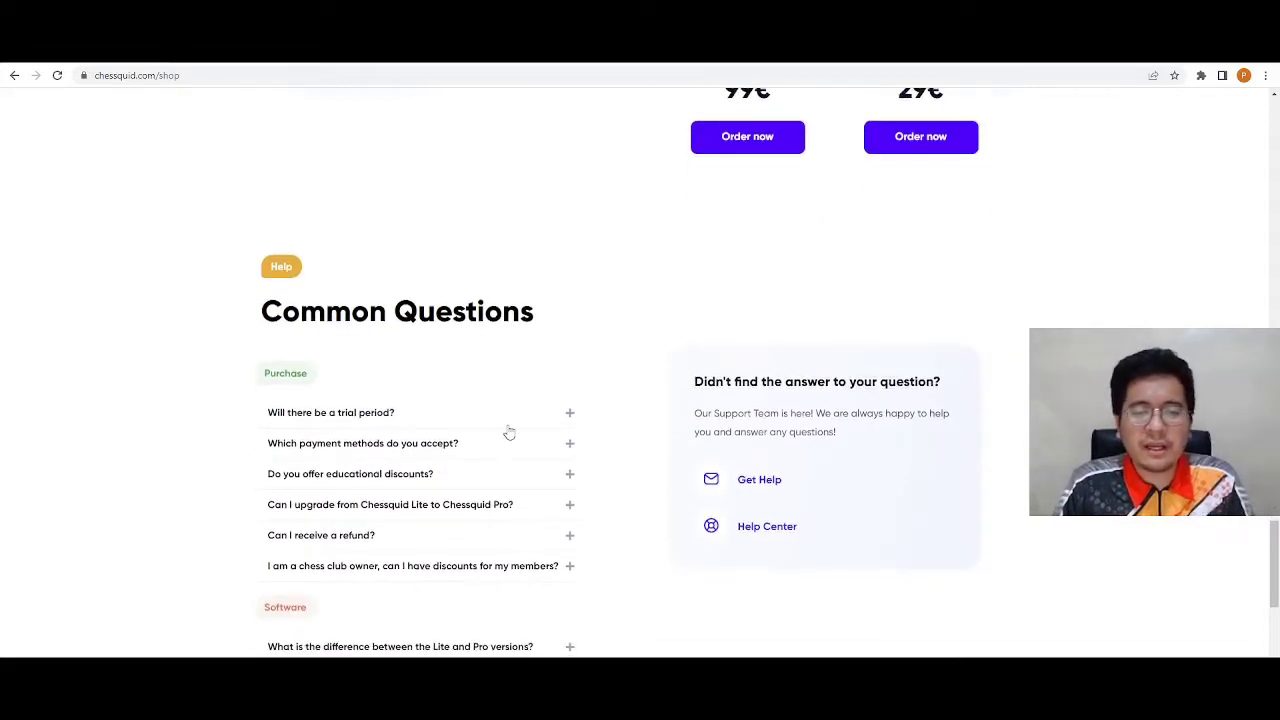
- Expand and highlight the FAQ answer about a trial period
click(502, 413)
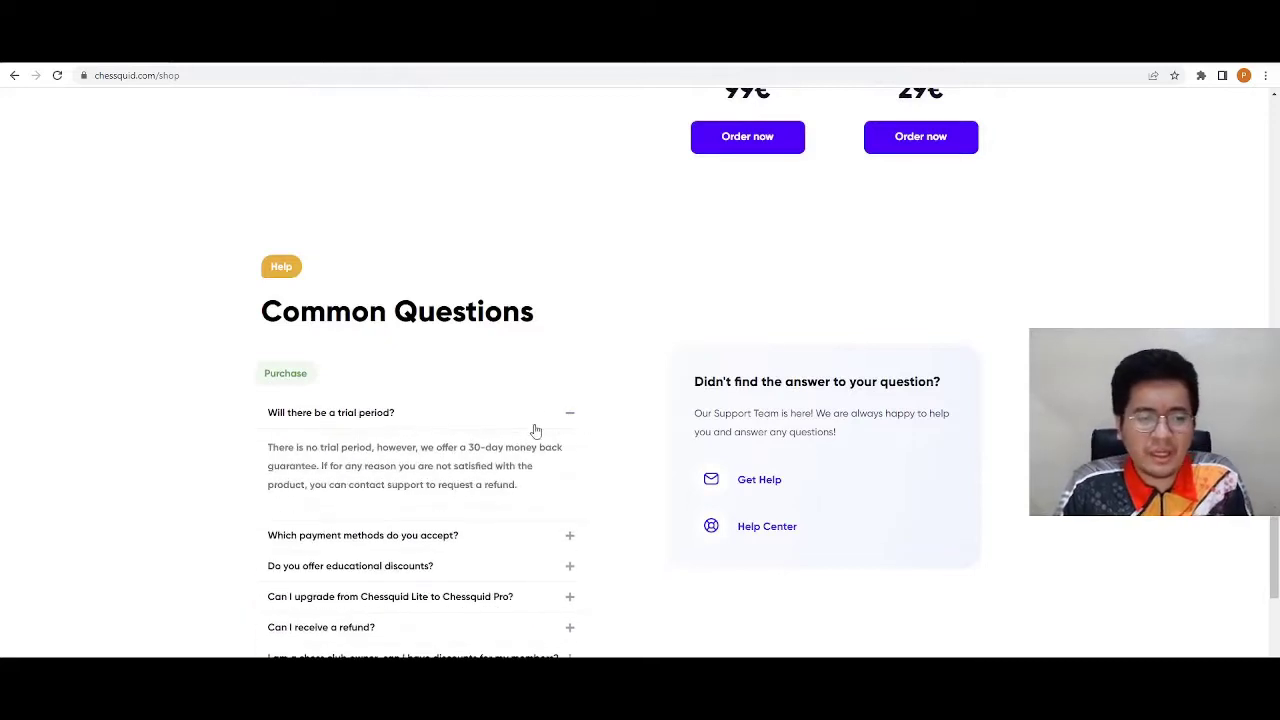
drag(289, 459, 518, 486)
click(370, 485)
click(524, 486)
scroll(524, 486, down, 1)
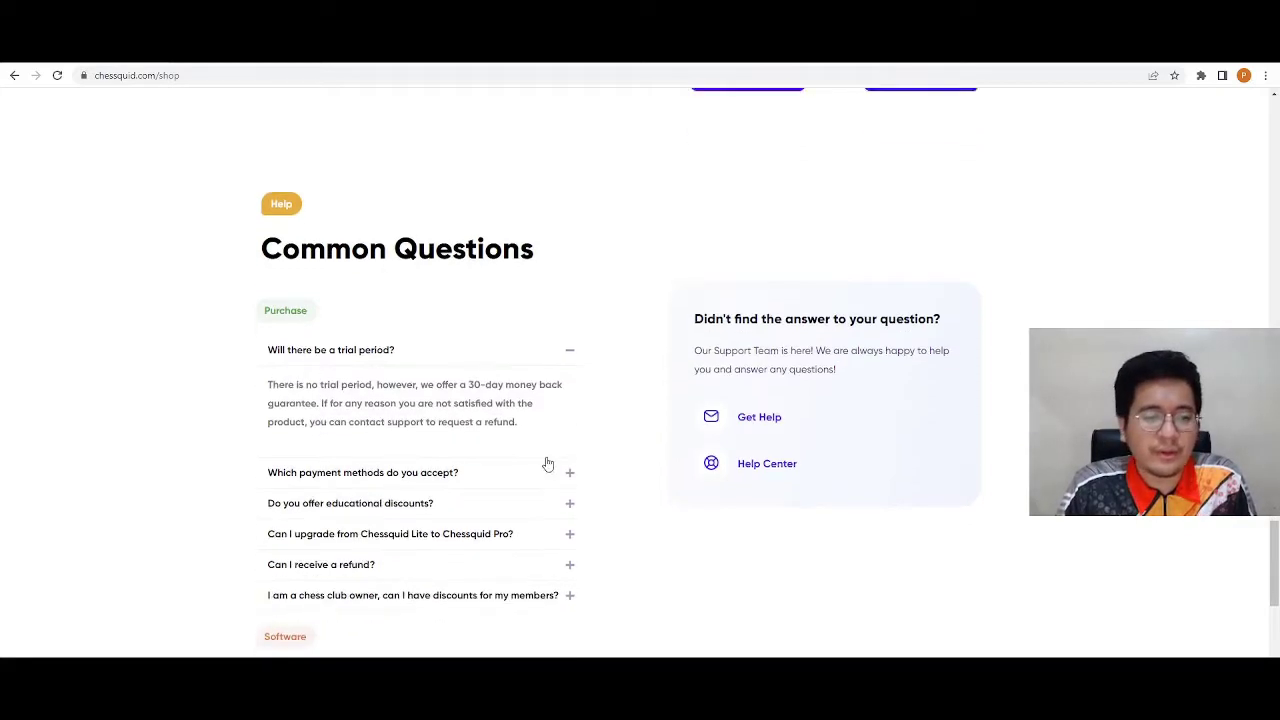
- Expand the payment methods FAQ and highlight Paypal, Stripe
click(312, 478)
scroll(327, 421, down, 1)
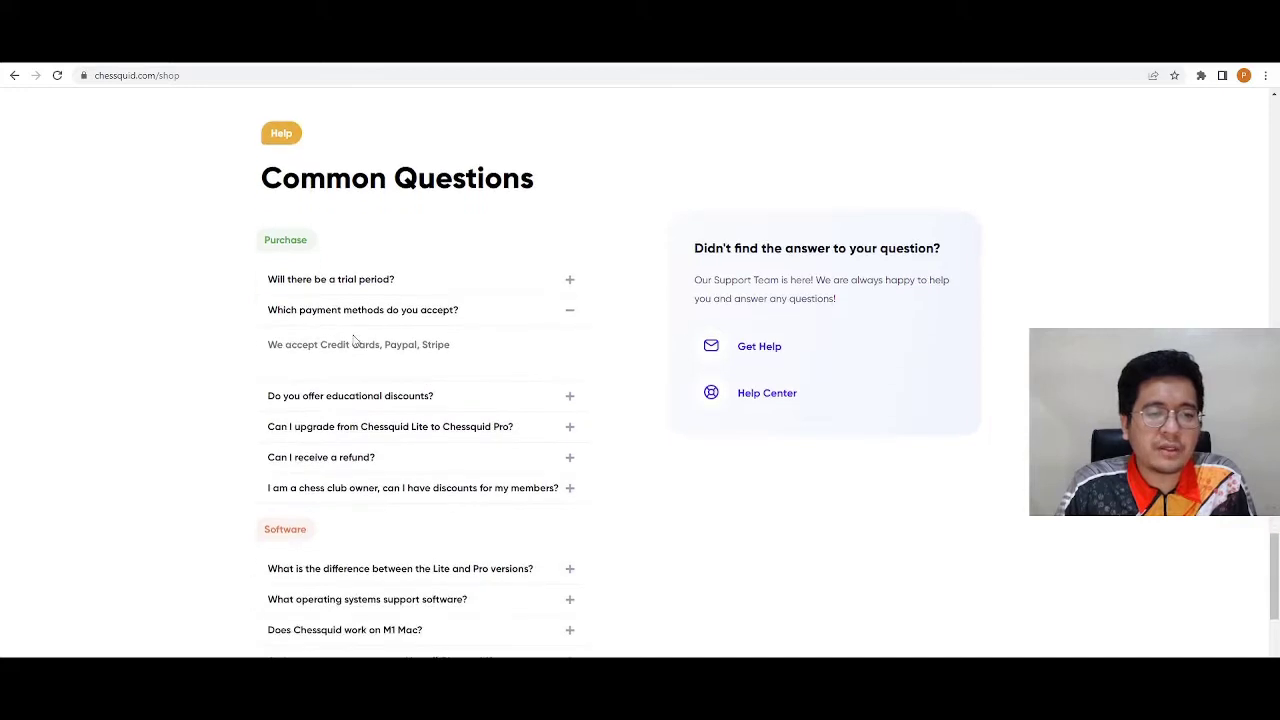
drag(382, 344, 469, 357)
click(470, 358)
- Expand and highlight the educational discount and Lite-to-Pro upgrade answers
click(420, 398)
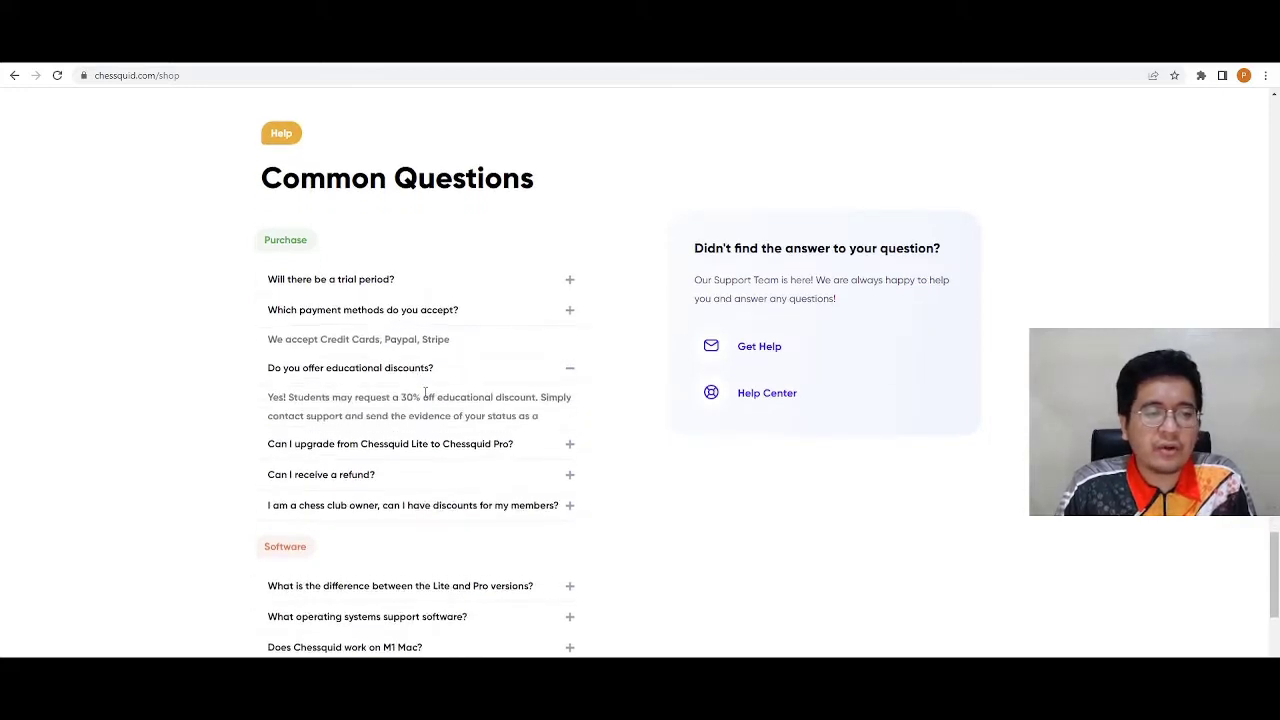
drag(289, 375, 537, 372)
click(572, 383)
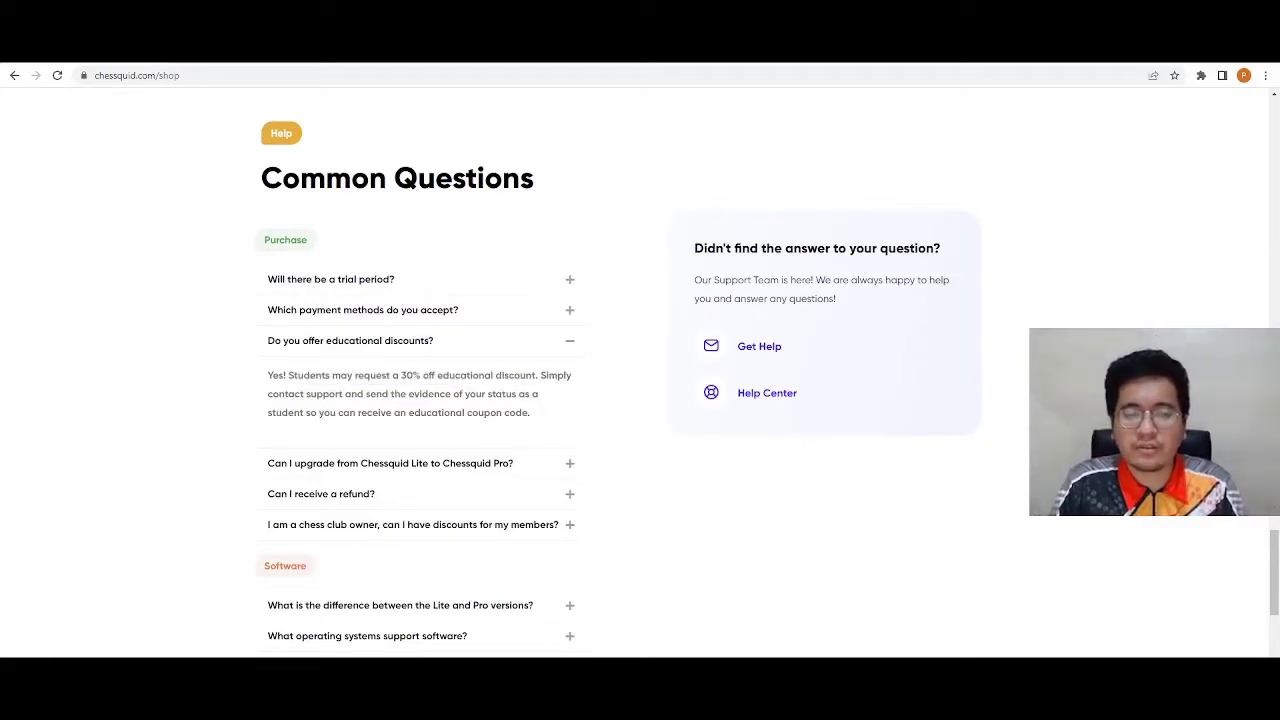
scroll(492, 431, down, 1)
click(330, 400)
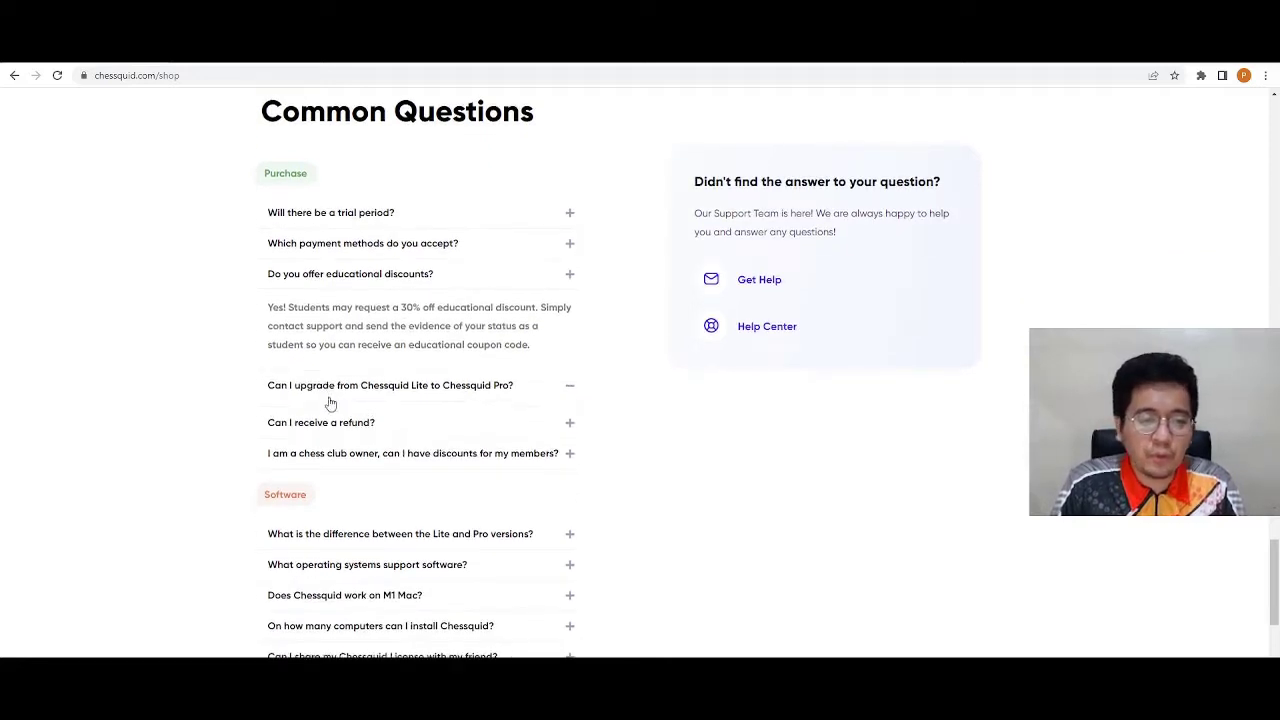
drag(275, 340, 548, 342)
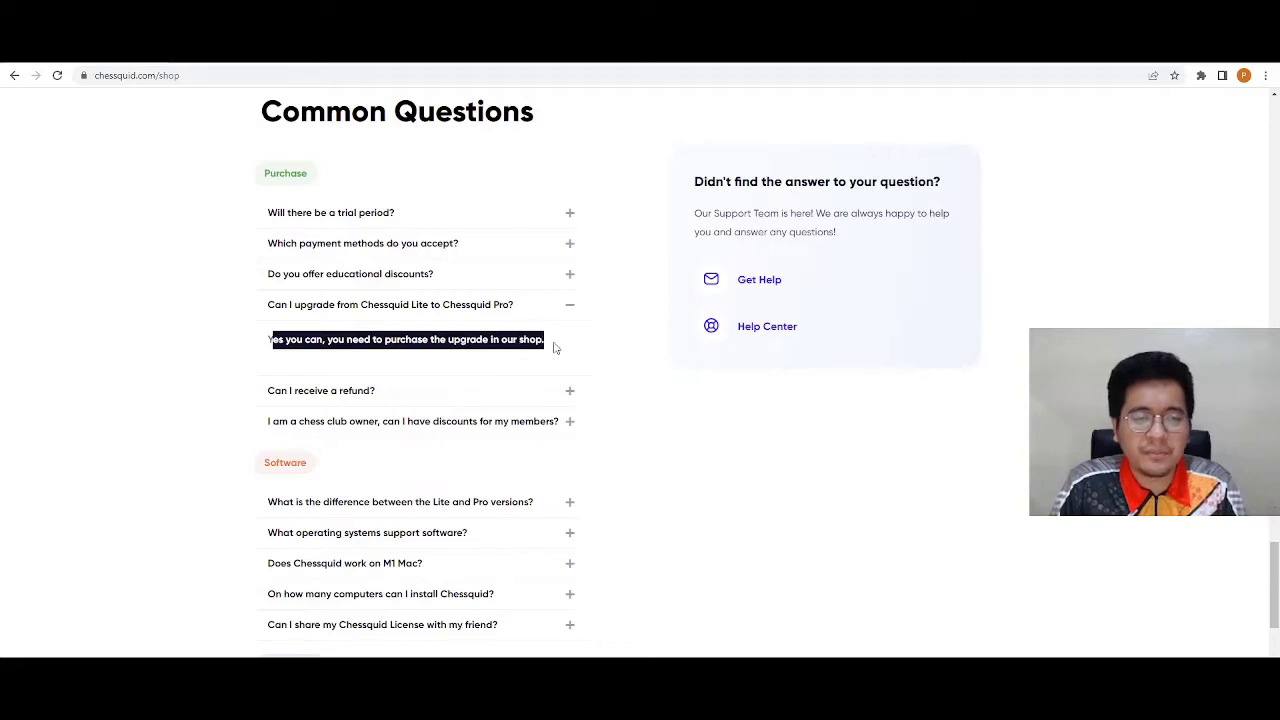
- Read the refund answer's 30-day money back guarantee, then switch to ChessSquid PRO
scroll(551, 350, down, 1)
click(418, 328)
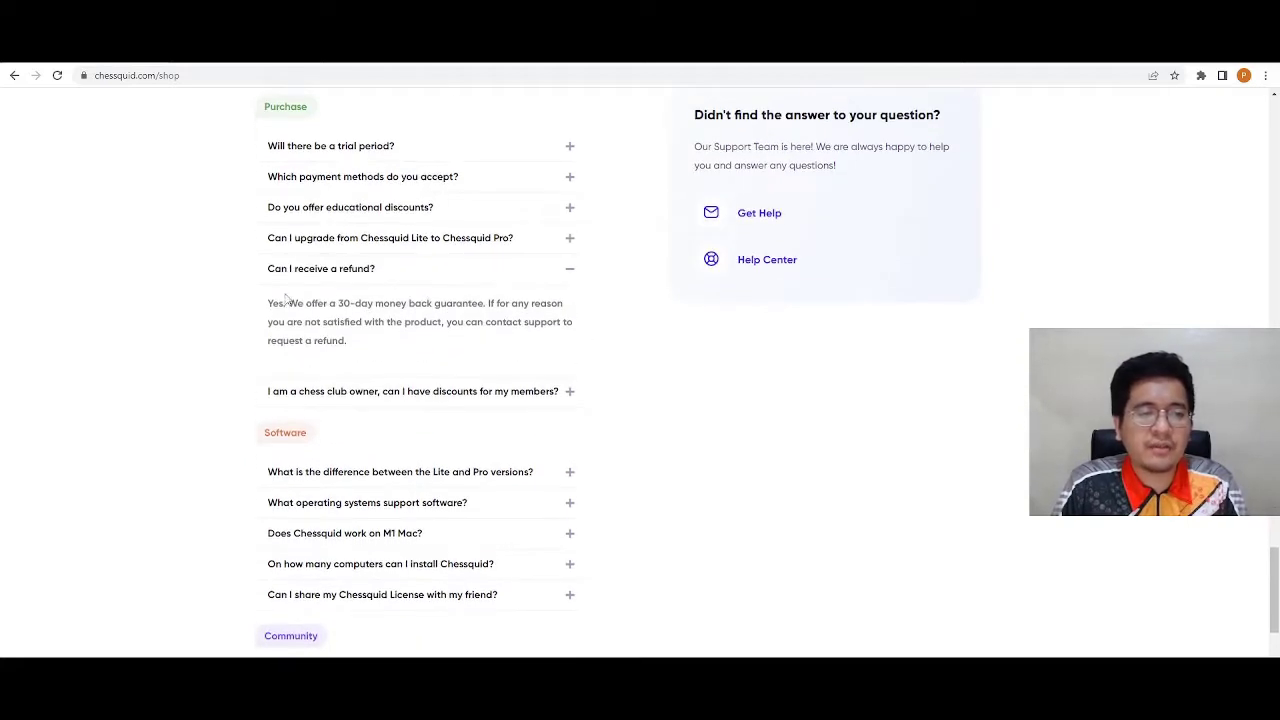
drag(268, 303, 484, 316)
scroll(612, 381, down, 1)
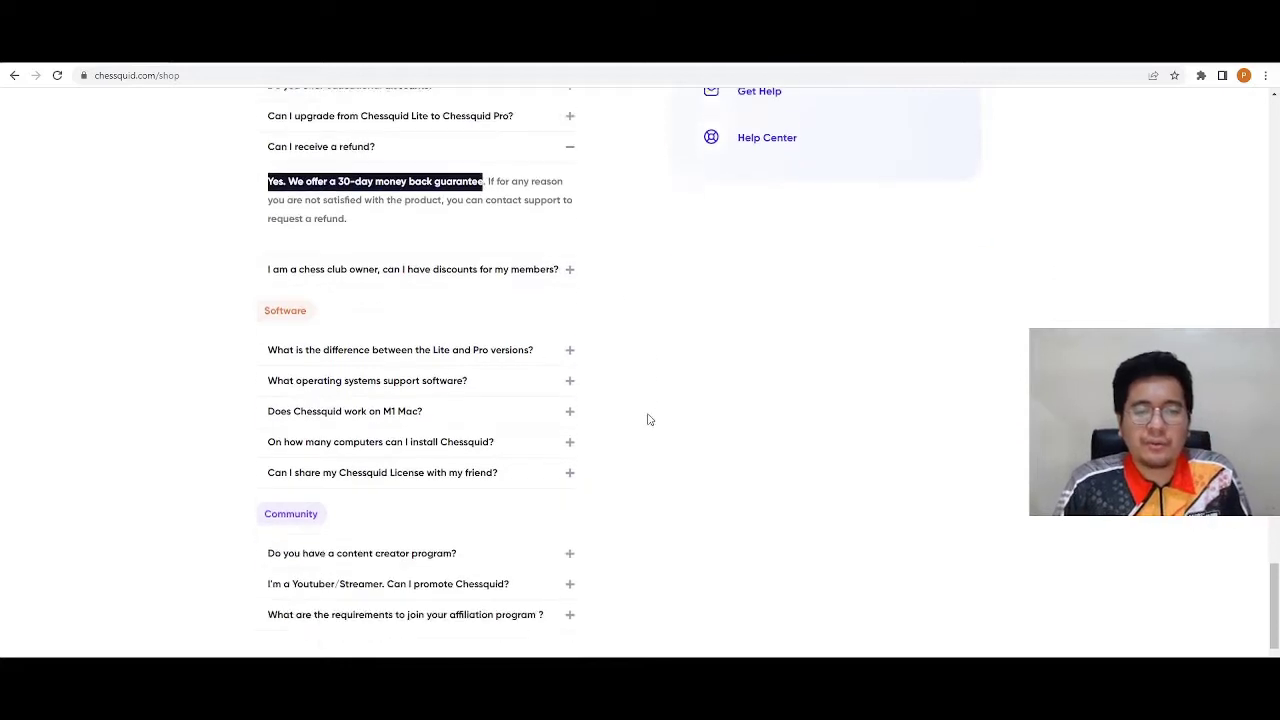
scroll(557, 320, up, 2)
scroll(550, 385, up, 1)
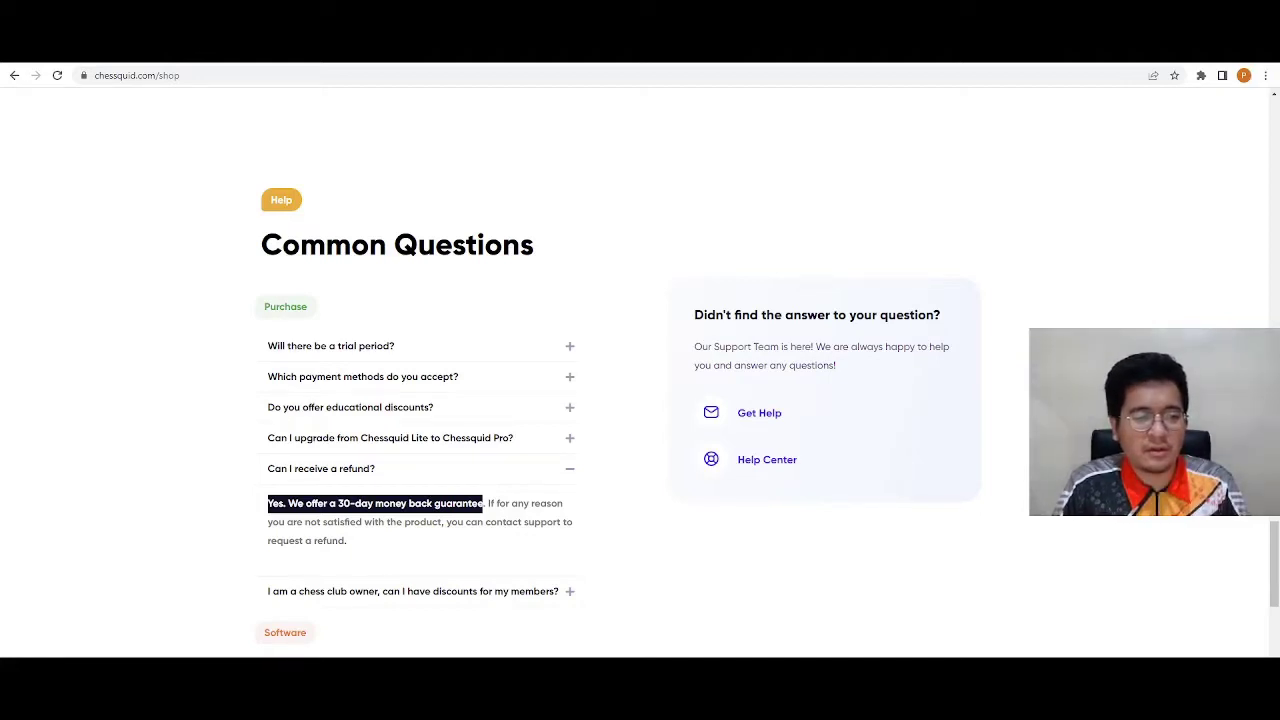
key(alt+Tab)
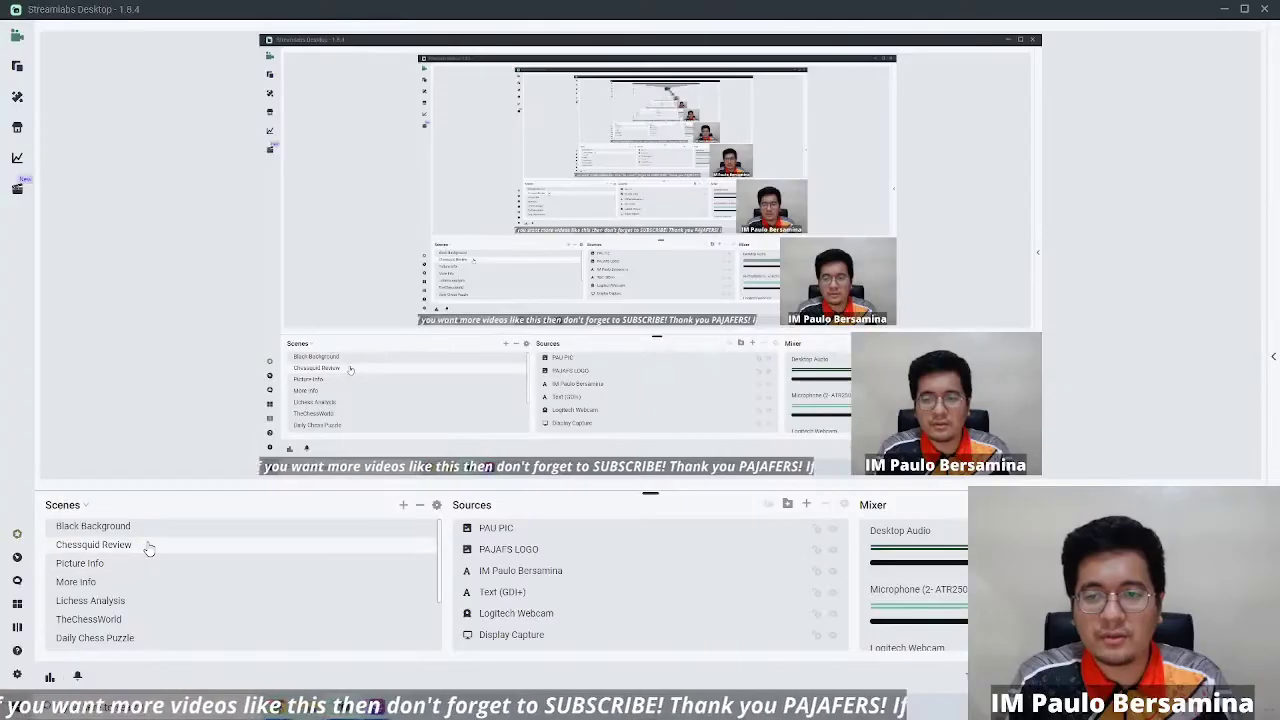
key(alt+Tab)
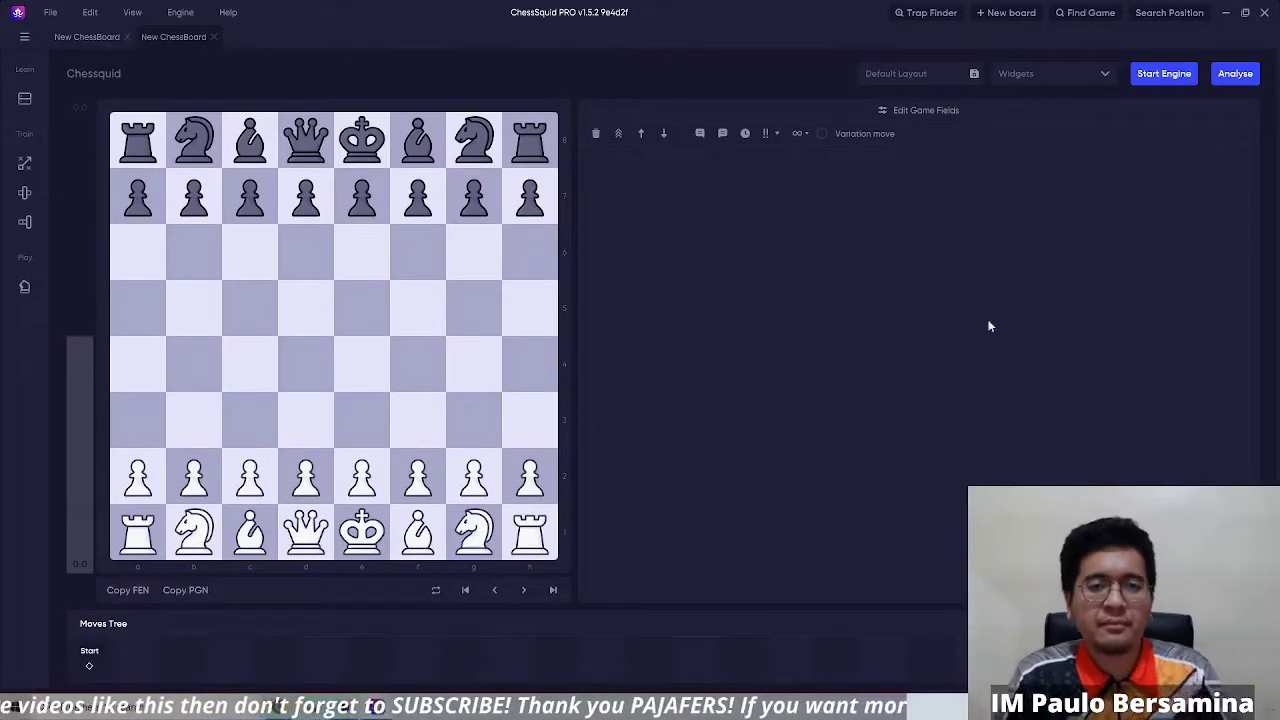
- Close the extra New ChessBoard tab and play 1.e4 e5 2.Nf3 Nc6
click(127, 37)
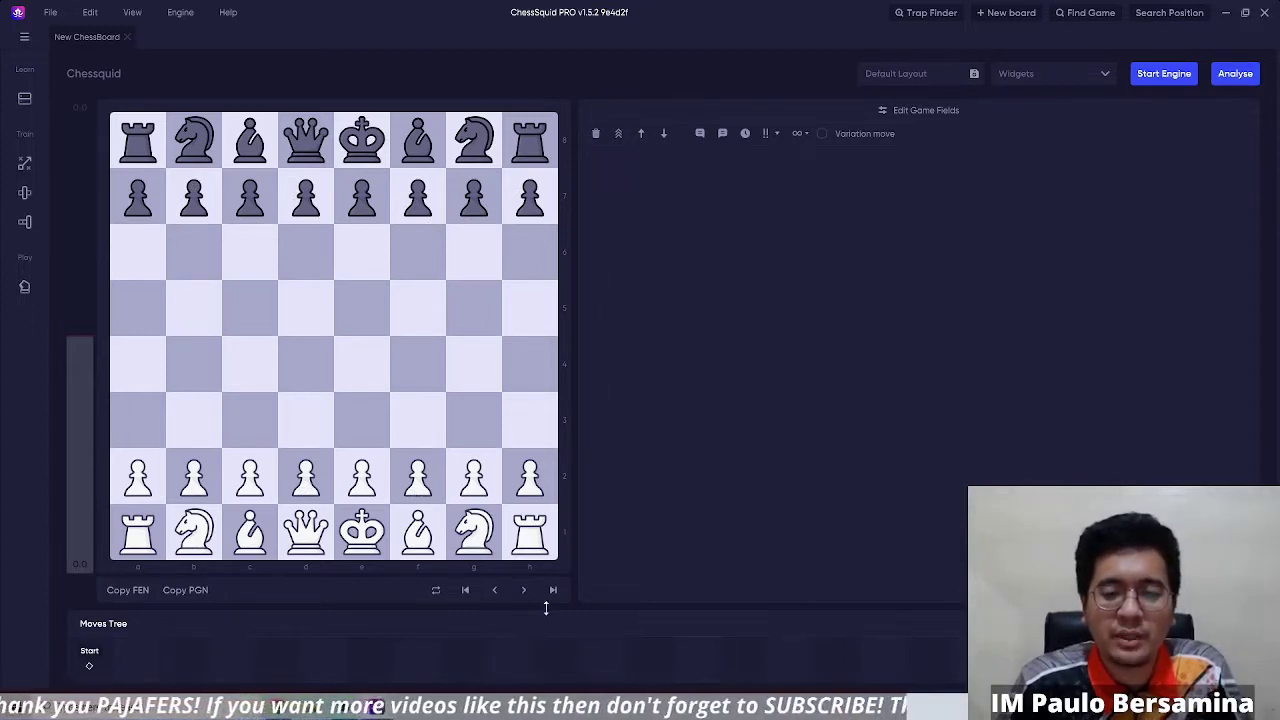
drag(362, 478, 362, 364)
drag(372, 200, 362, 308)
drag(474, 532, 418, 420)
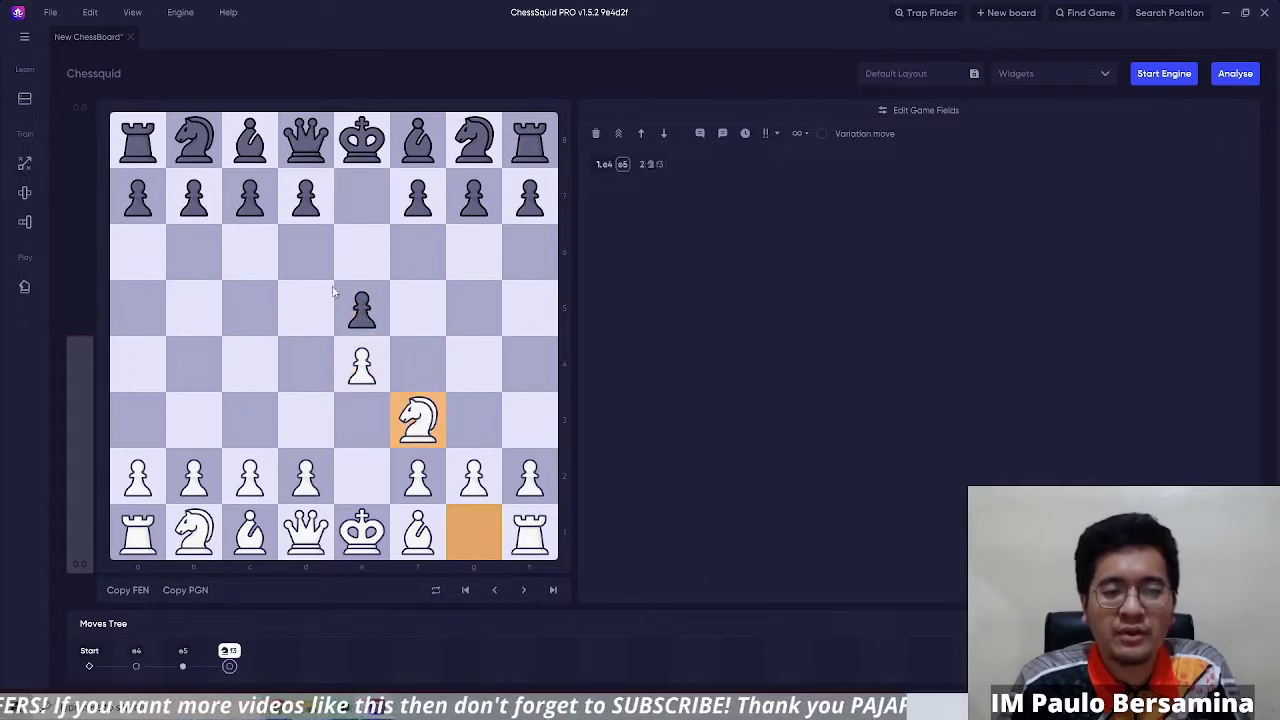
drag(198, 137, 250, 252)
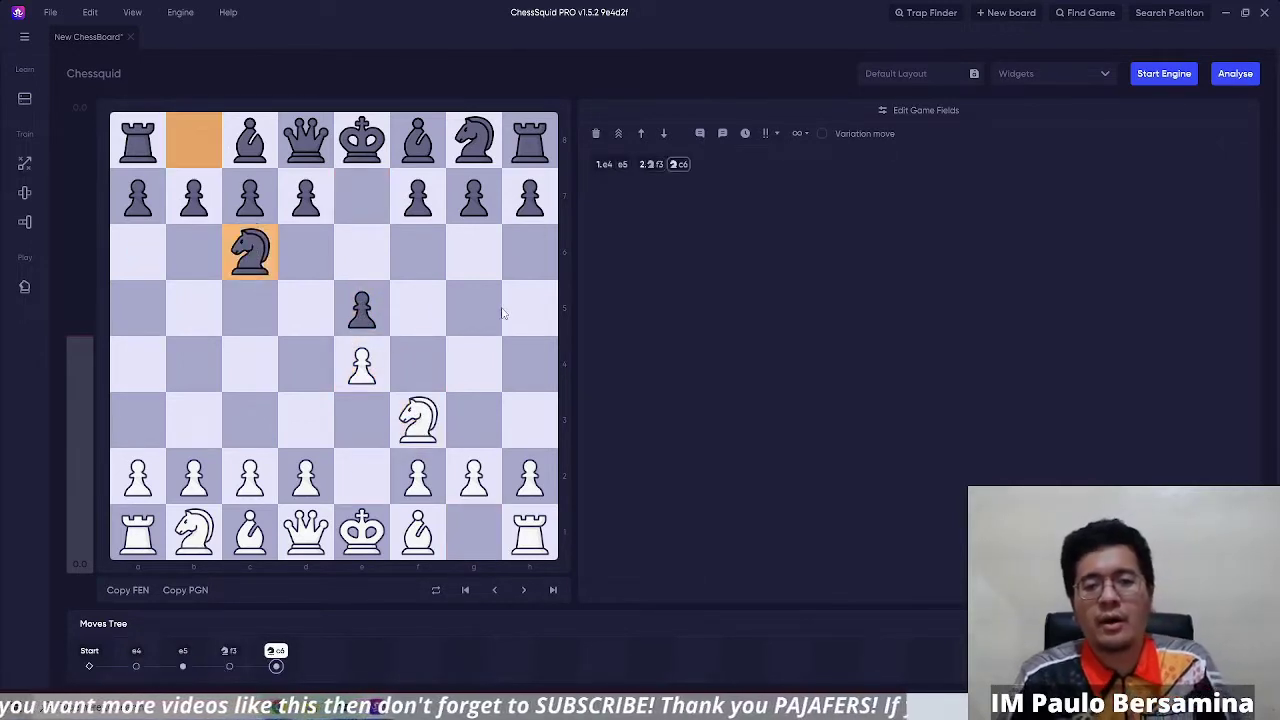